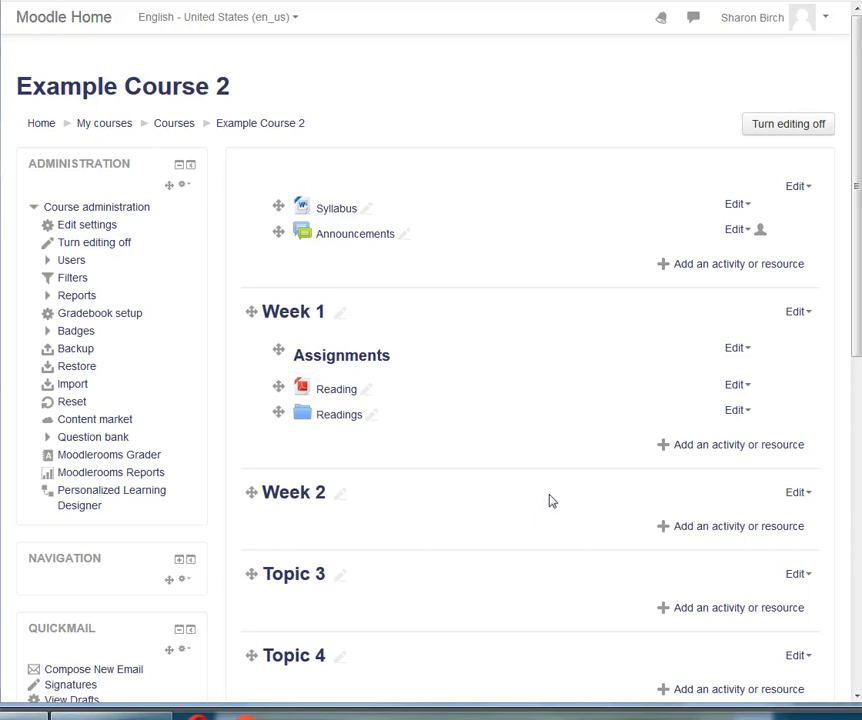
# Add a new Assignment activity to the Week 1 section of the course
pyautogui.click(721, 446)
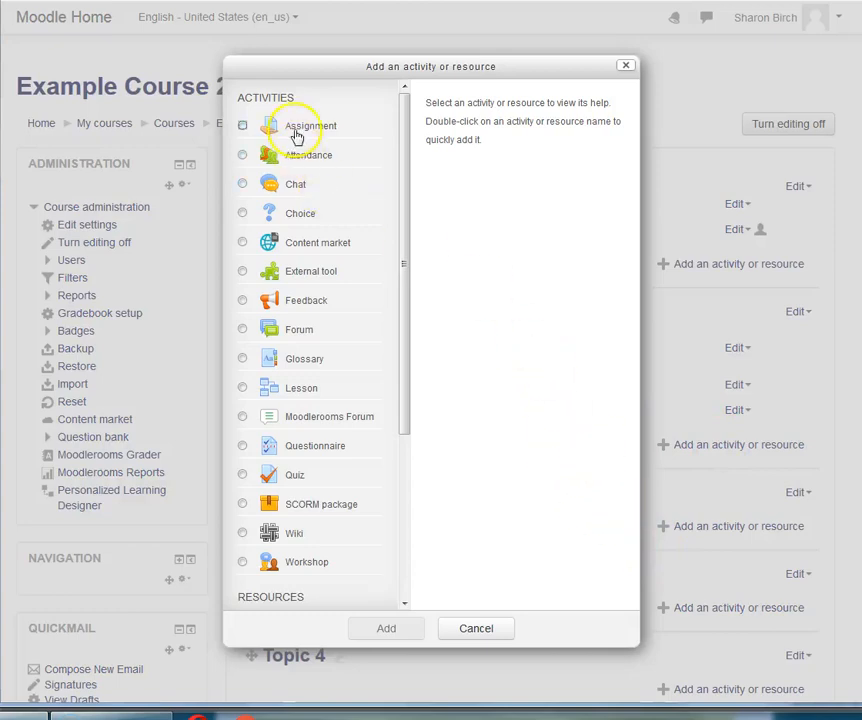
pyautogui.click(242, 126)
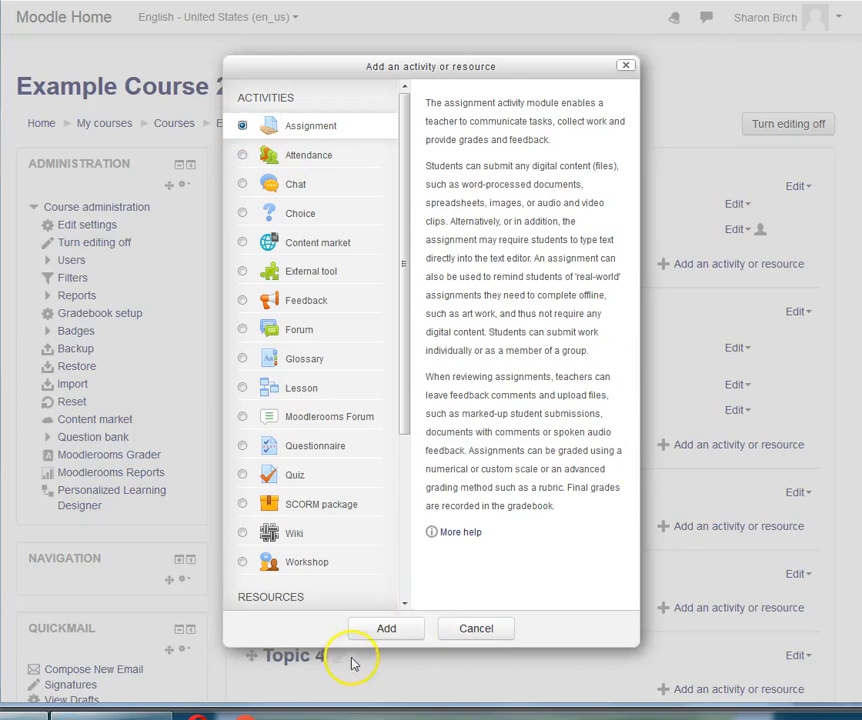
pyautogui.click(412, 632)
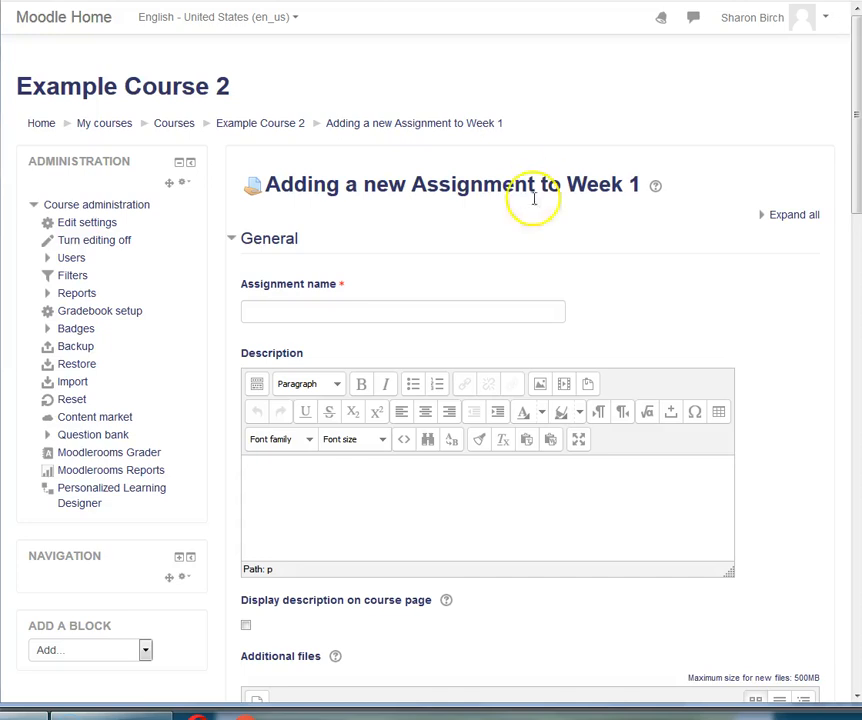
# Name the new assignment "Homework 2"
pyautogui.click(415, 313)
pyautogui.write('Hom')
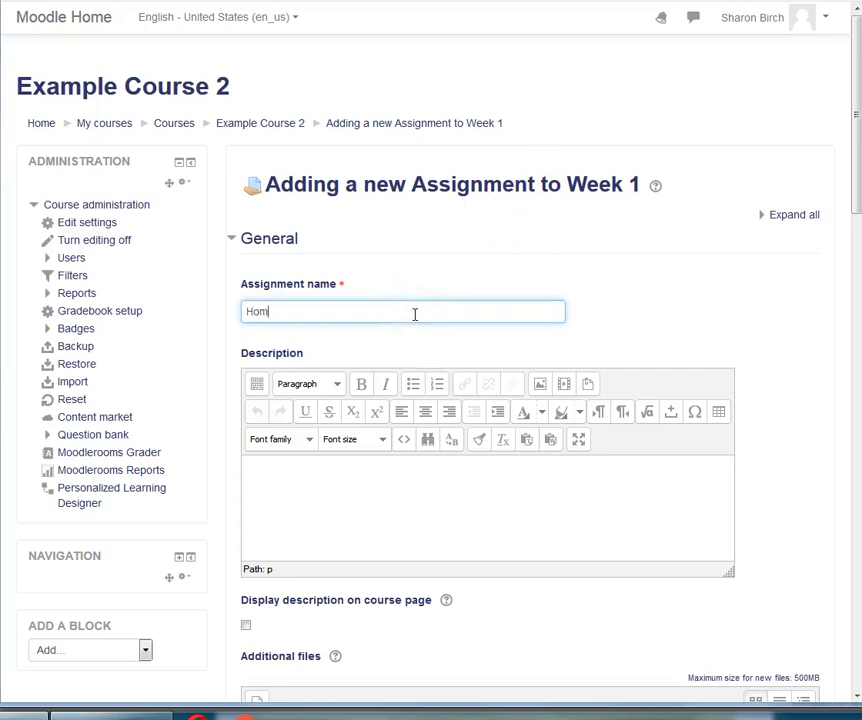
pyautogui.write('ework')
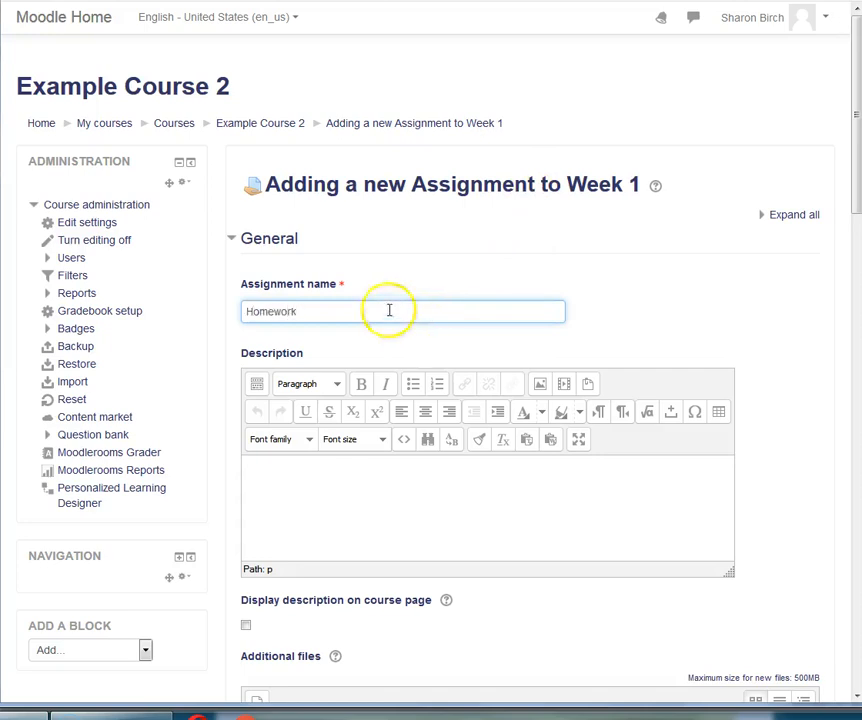
pyautogui.write(' 2')
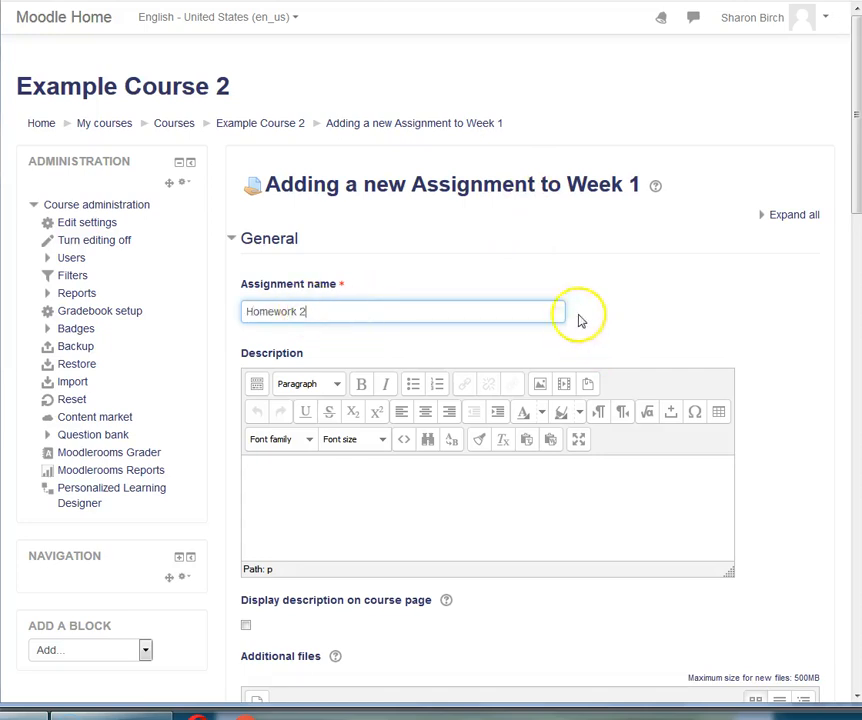
pyautogui.click(660, 302)
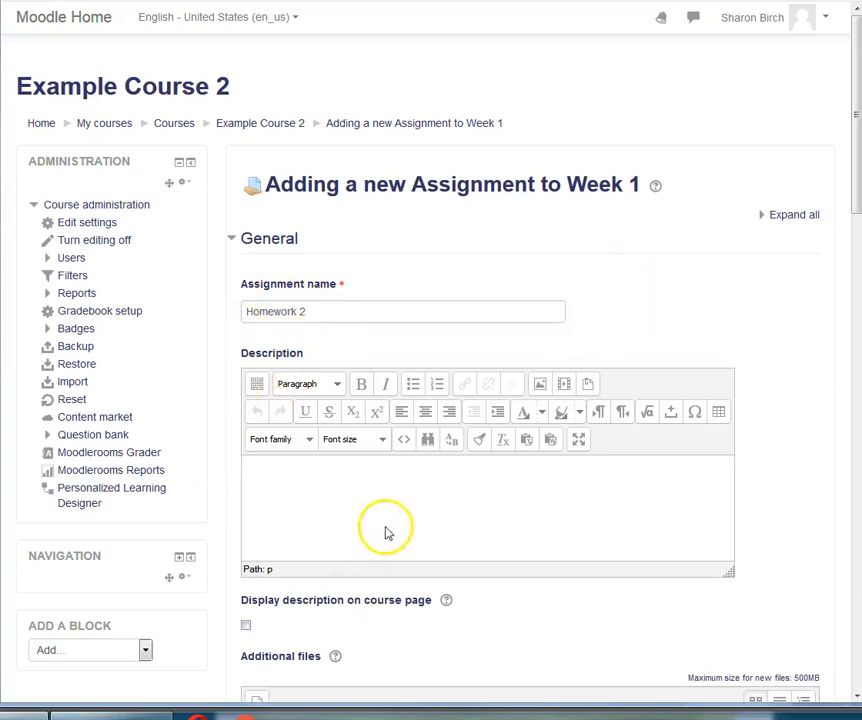
# Disable the "Remind me to grade by" date in the assignment's availability settings
pyautogui.scroll(-4, 377, 571)
pyautogui.scroll(-1, 380, 540)
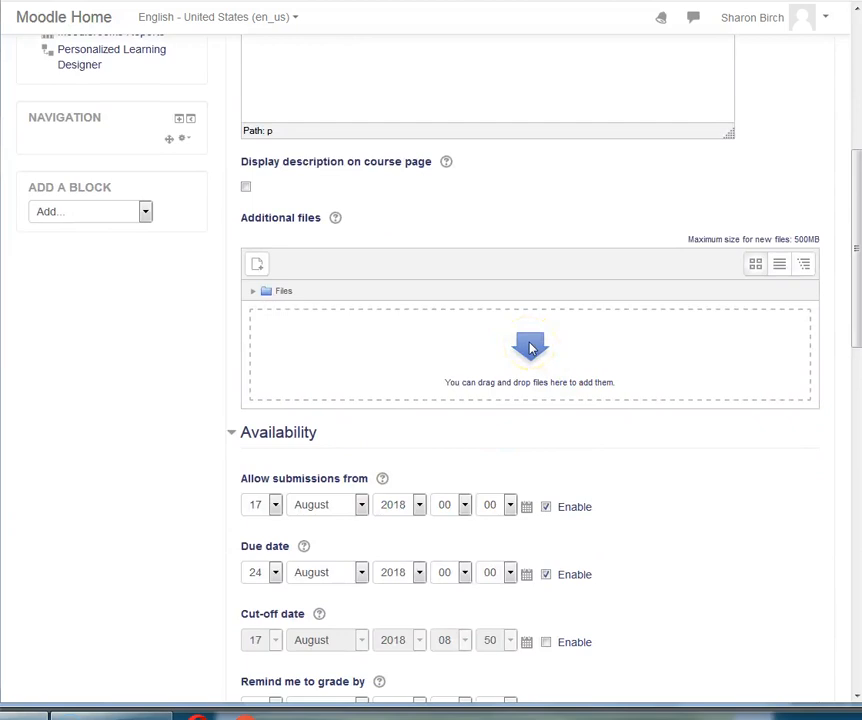
pyautogui.scroll(-3, 598, 377)
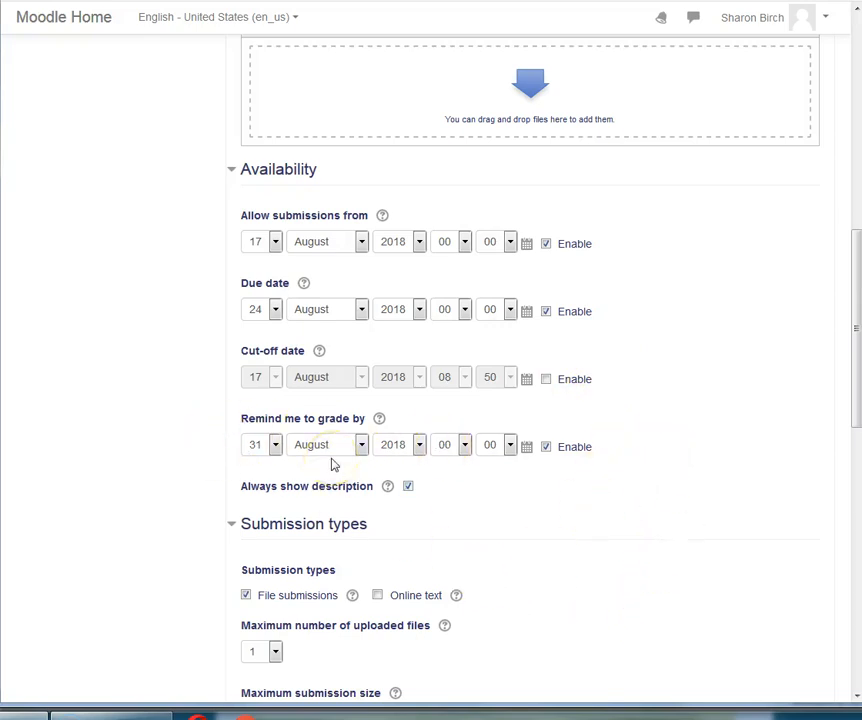
pyautogui.click(546, 448)
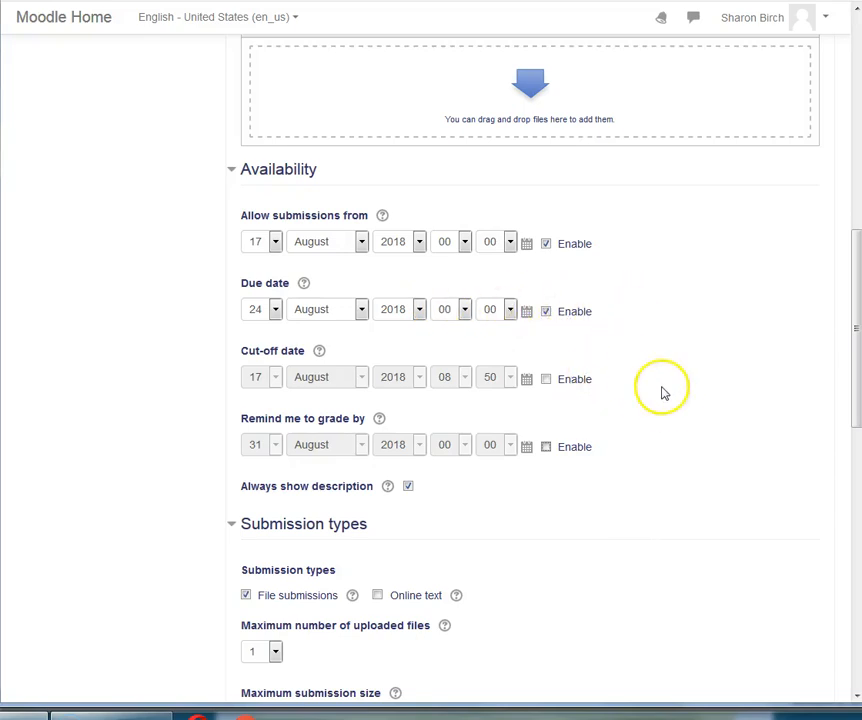
# Keep file submissions as the only submission type and set the maximum number of uploaded files to 2
pyautogui.scroll(-5, 660, 393)
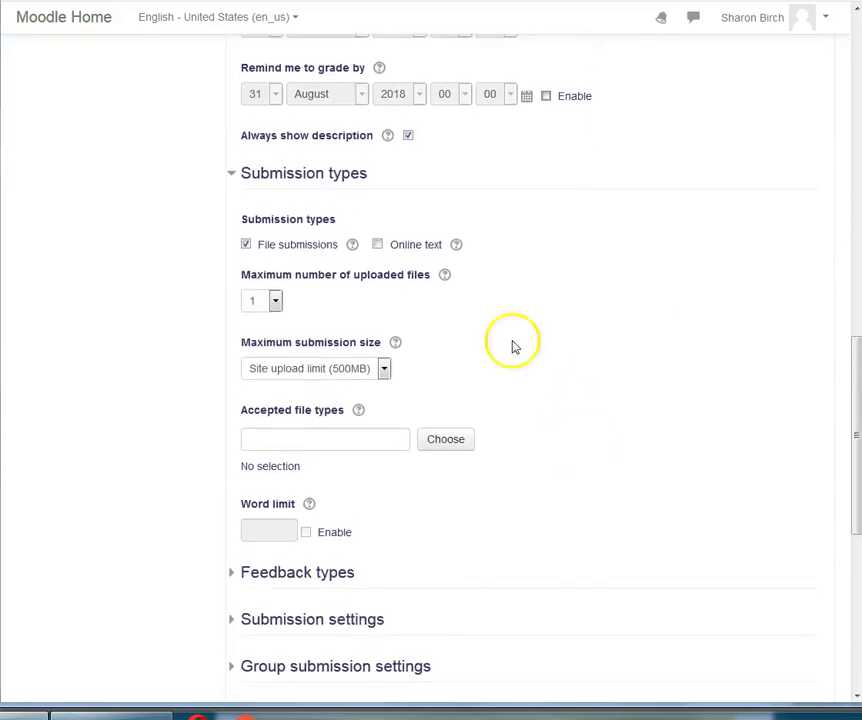
pyautogui.click(378, 245)
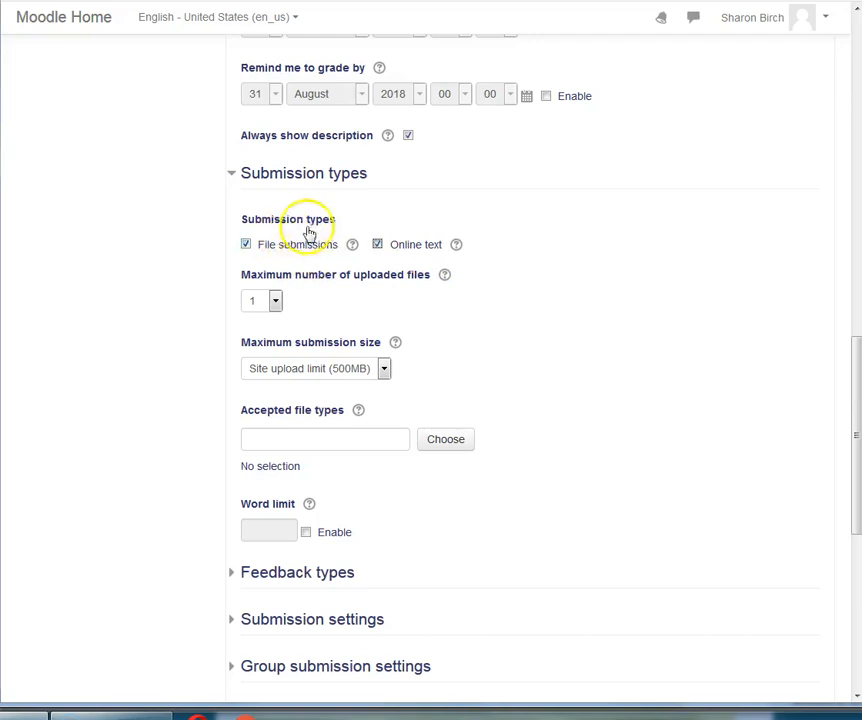
pyautogui.click(378, 244)
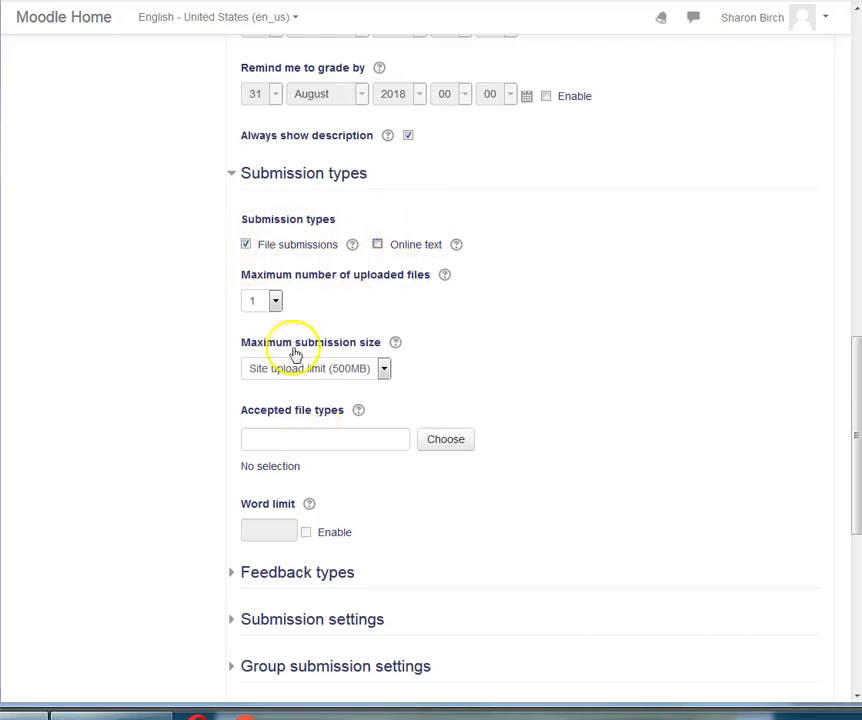
pyautogui.click(276, 301)
pyautogui.click(262, 341)
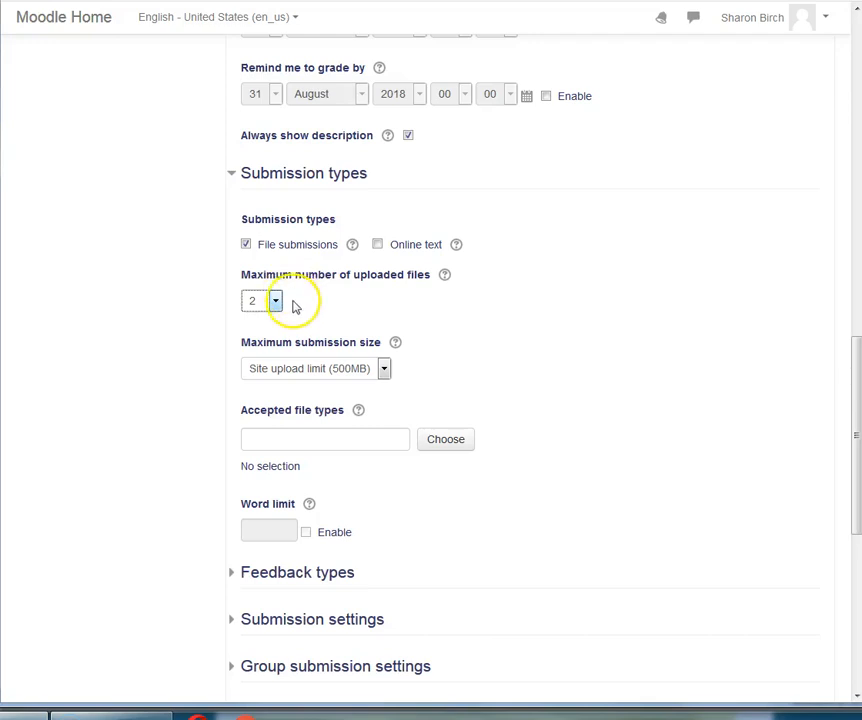
# Expand the feedback types and enable feedback files in addition to feedback comments
pyautogui.scroll(-3, 539, 312)
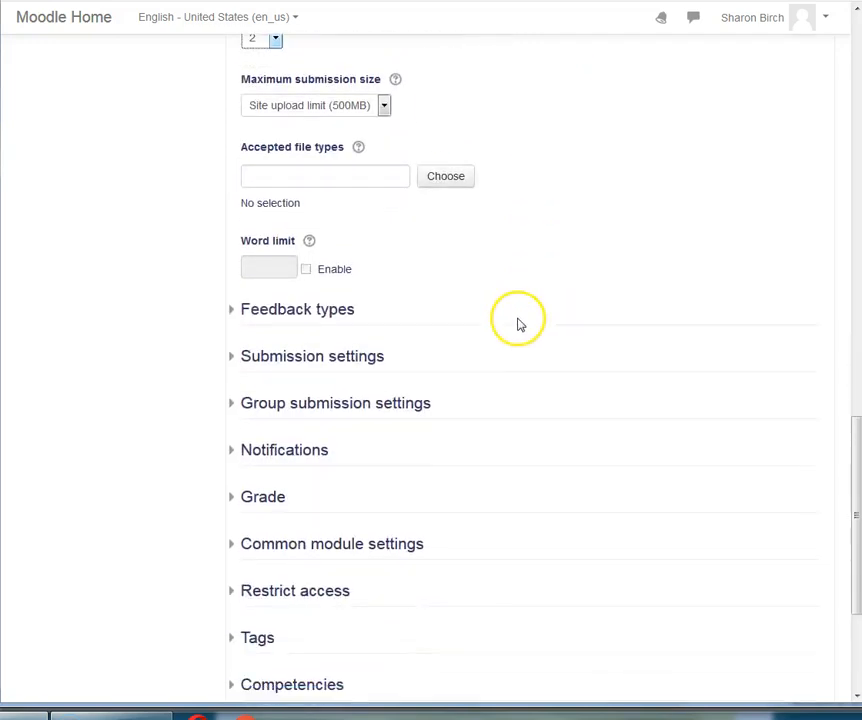
pyautogui.scroll(1, 452, 225)
pyautogui.scroll(2, 331, 337)
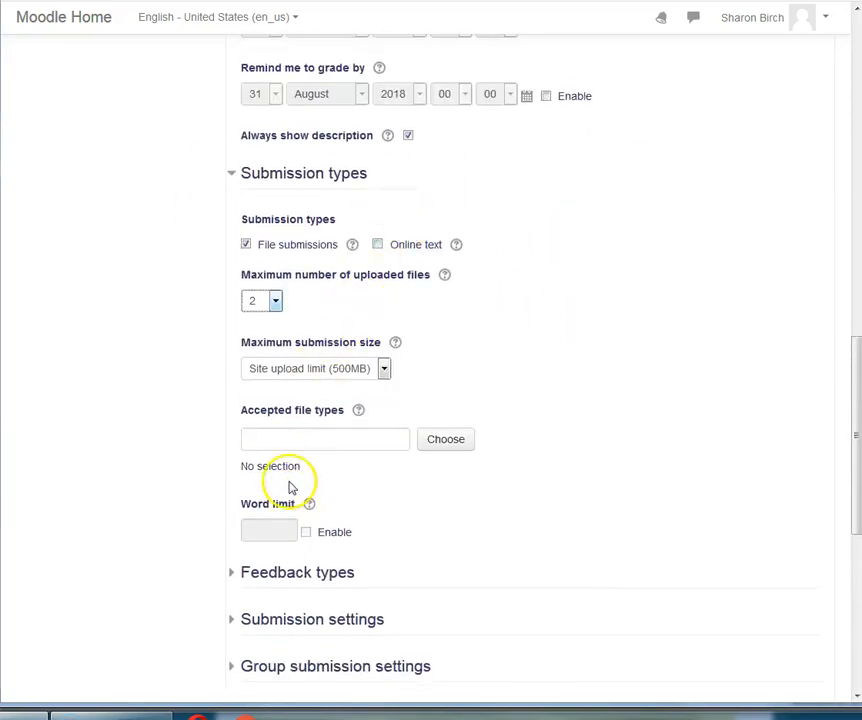
pyautogui.scroll(-3, 180, 480)
pyautogui.scroll(-2, 60, 453)
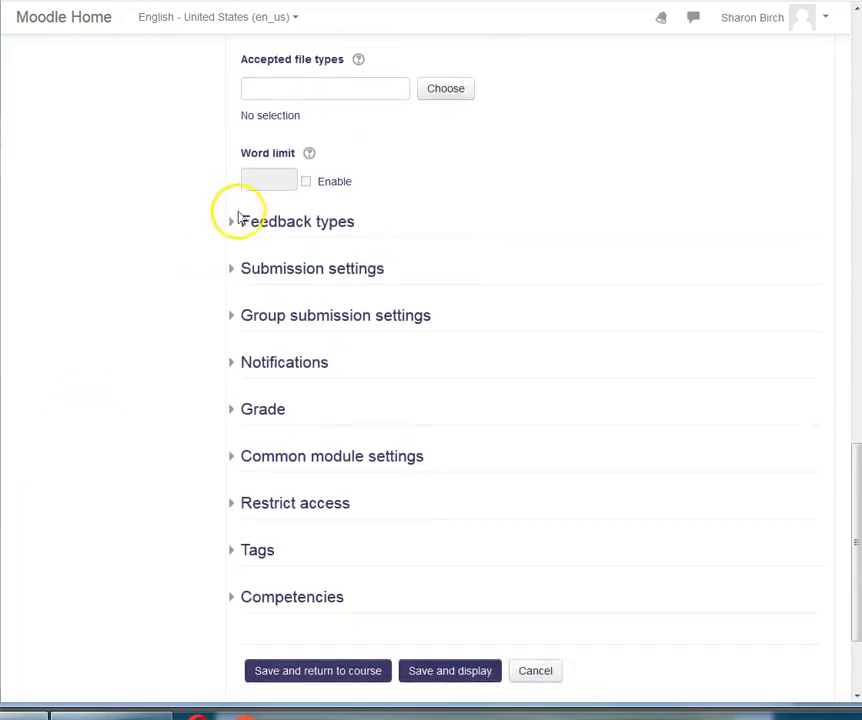
pyautogui.click(230, 227)
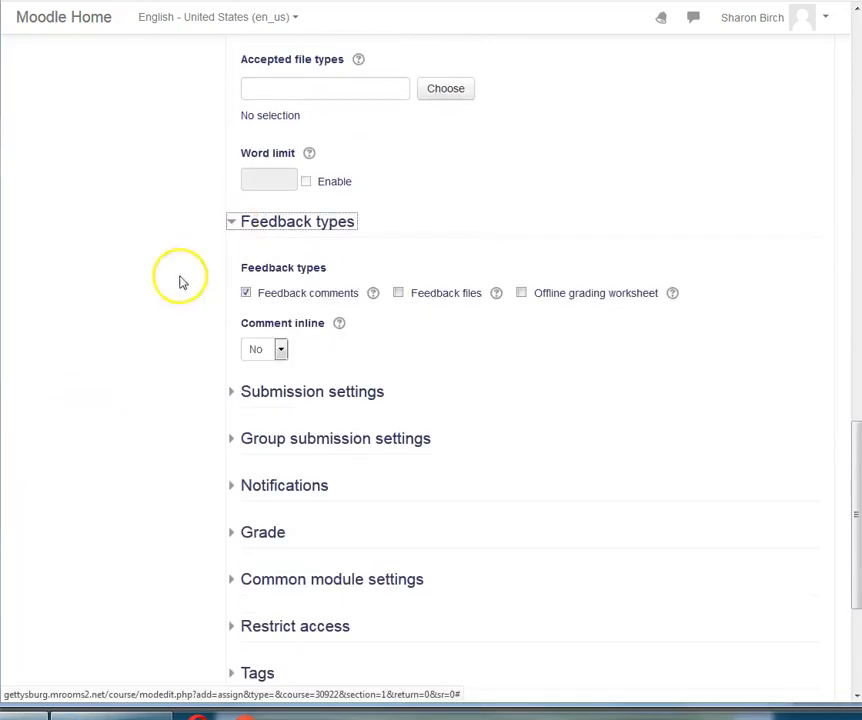
pyautogui.scroll(-1, 256, 250)
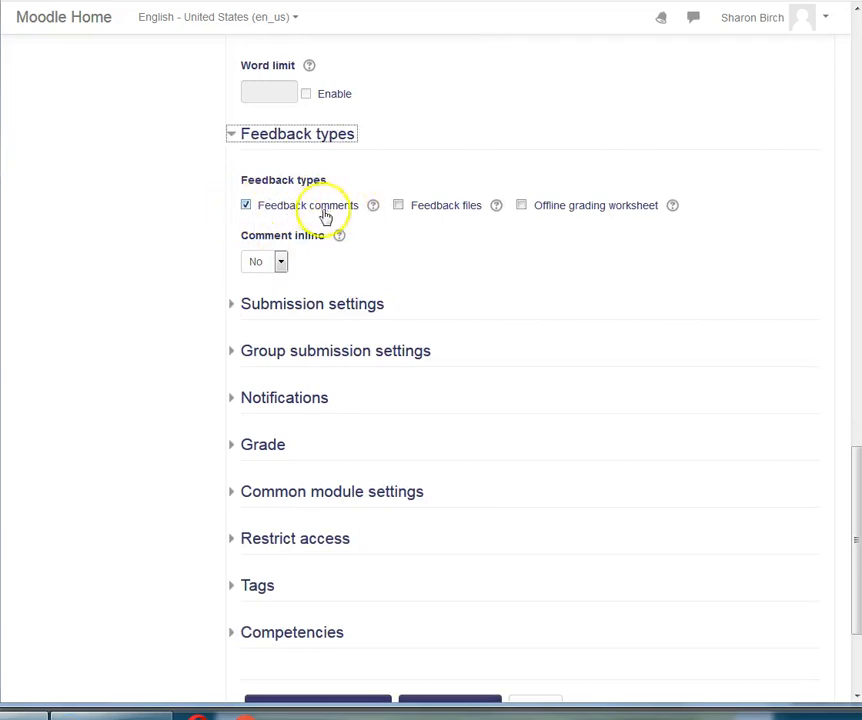
pyautogui.click(398, 206)
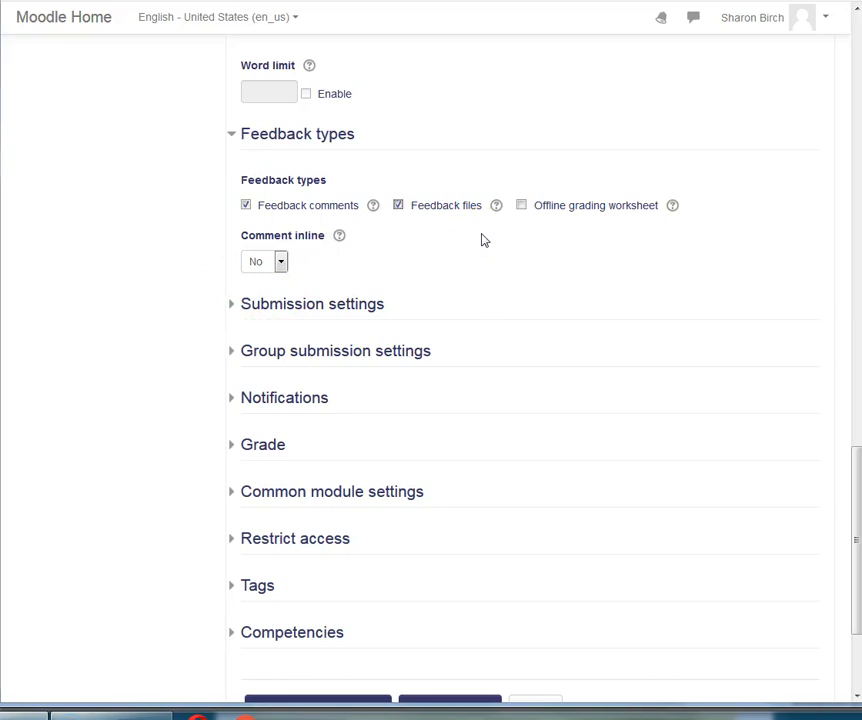
# Expand the submission settings and review the submit button, submission statement and attempt options alongside the submission and feedback types
pyautogui.scroll(-1, 210, 347)
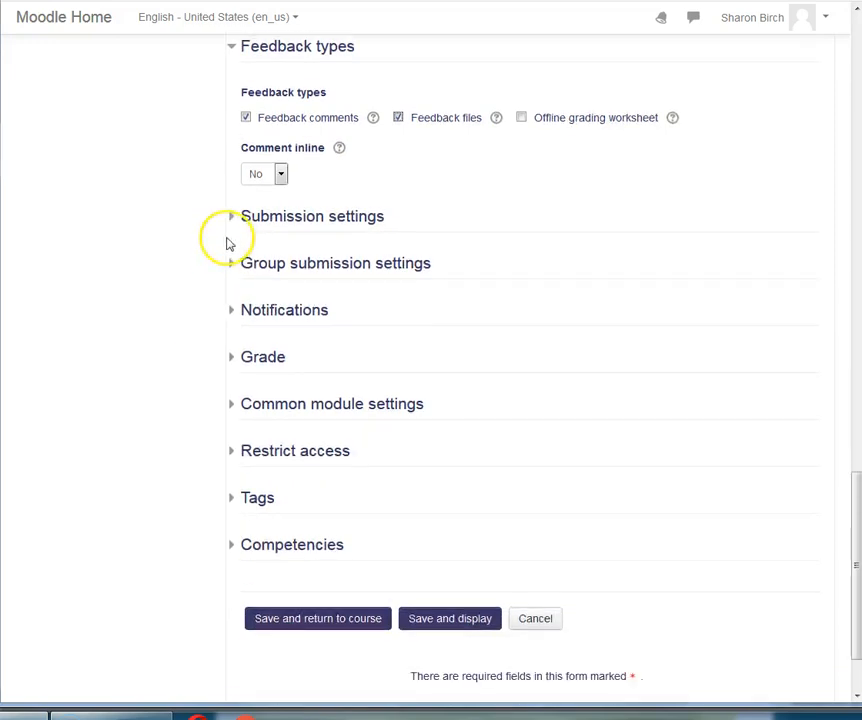
pyautogui.click(235, 218)
pyautogui.scroll(-2, 128, 386)
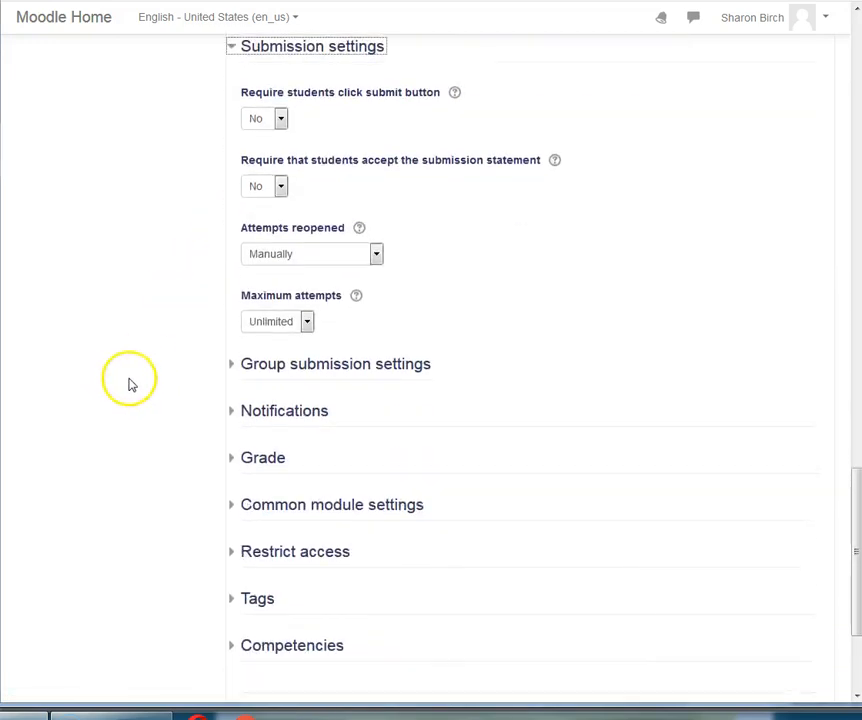
pyautogui.scroll(1, 418, 264)
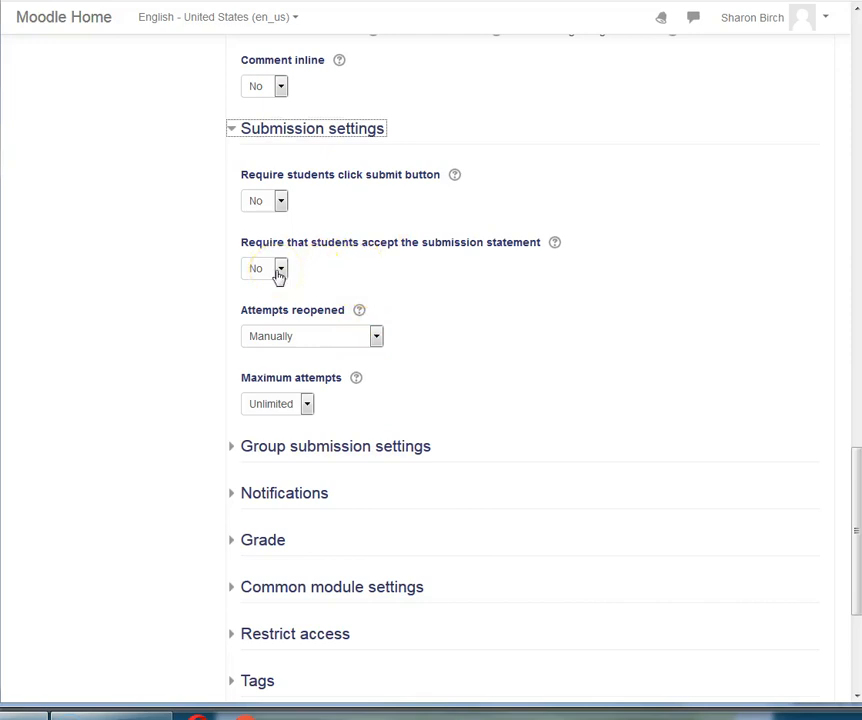
pyautogui.scroll(-1, 477, 275)
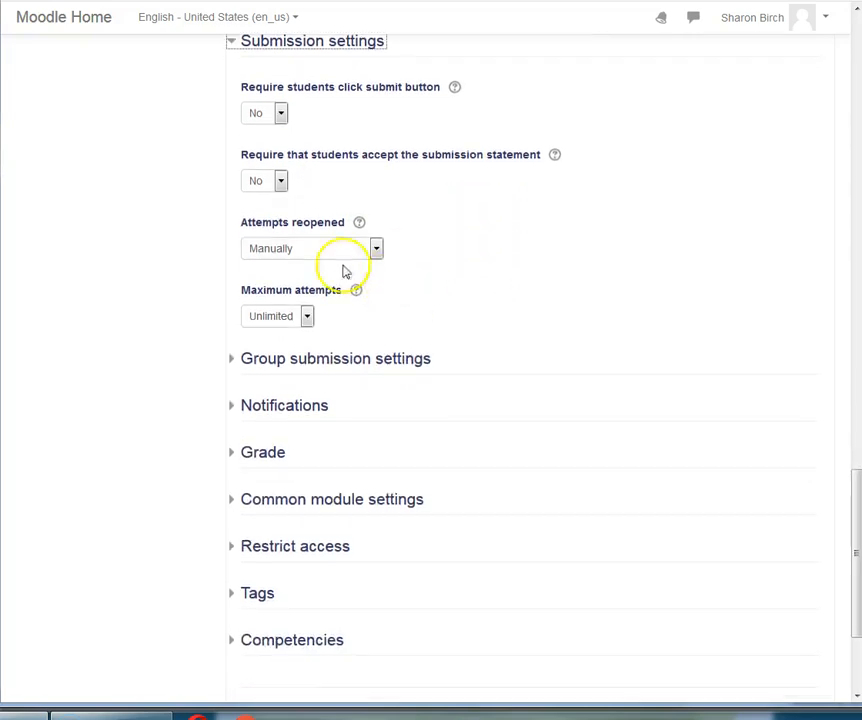
pyautogui.scroll(-2, 585, 337)
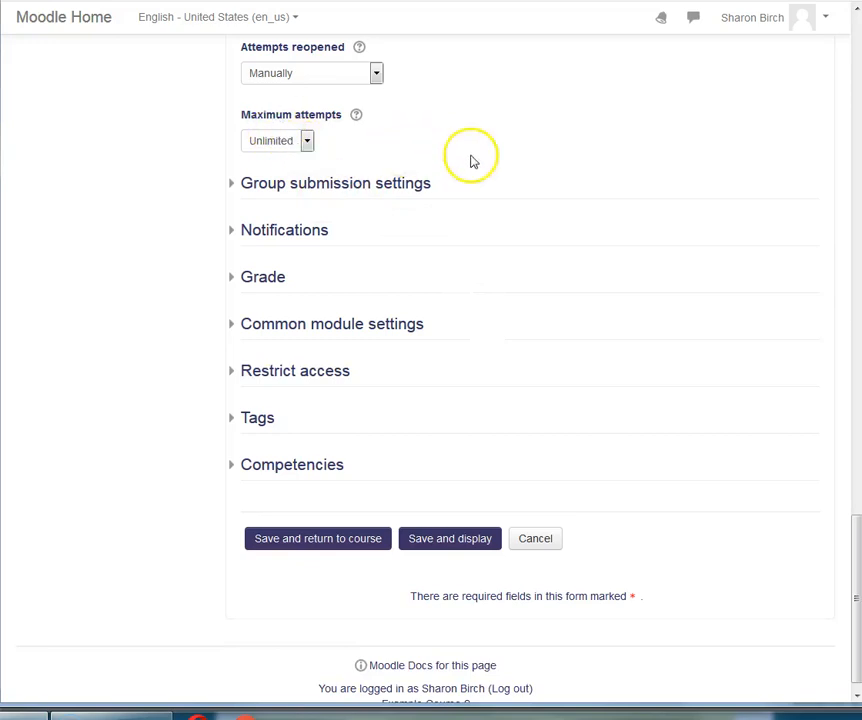
pyautogui.scroll(1, 441, 289)
pyautogui.scroll(3, 596, 254)
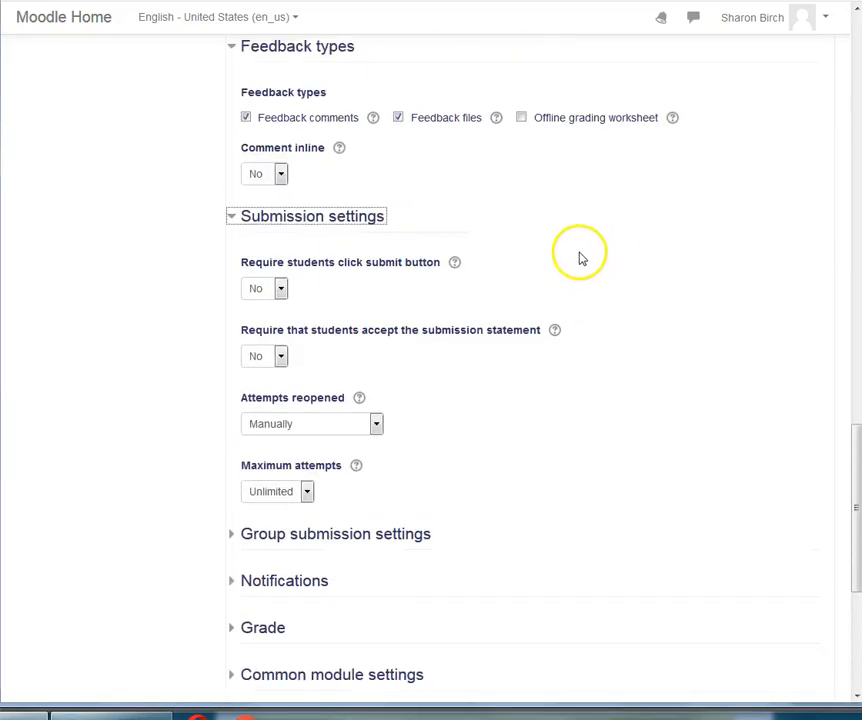
pyautogui.scroll(-2, 624, 316)
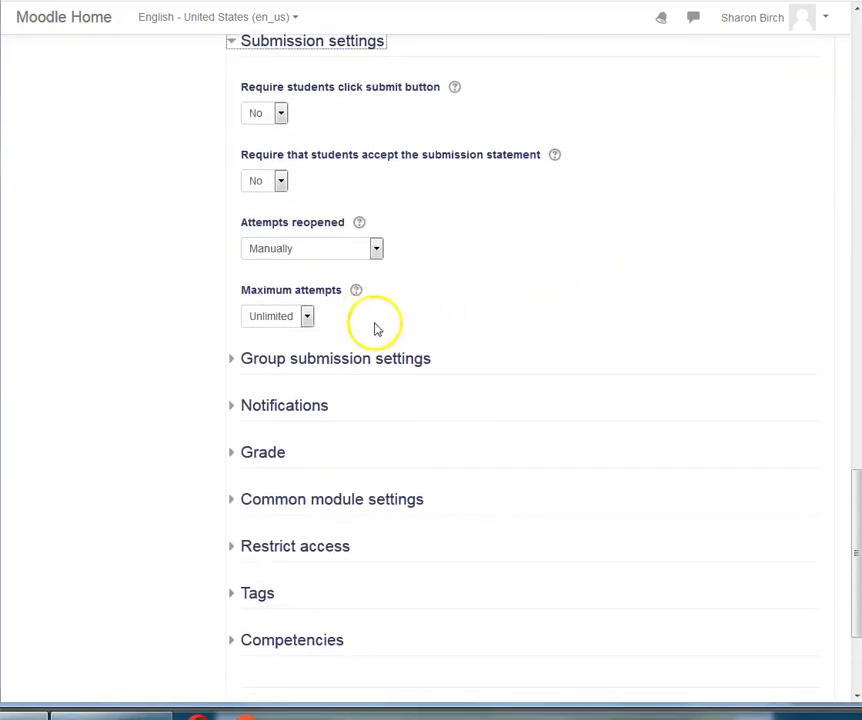
pyautogui.scroll(4, 527, 325)
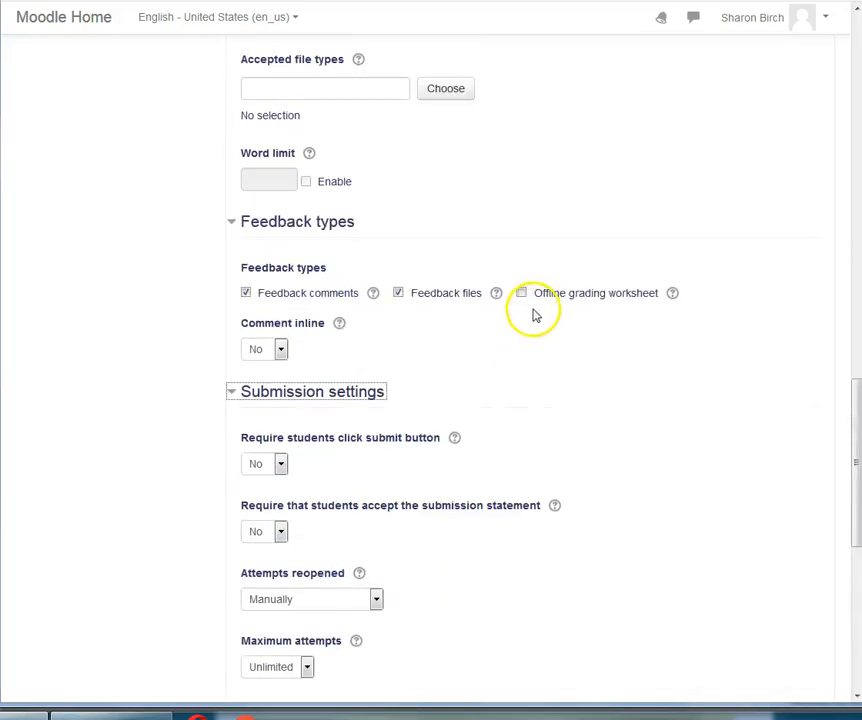
pyautogui.scroll(3, 529, 281)
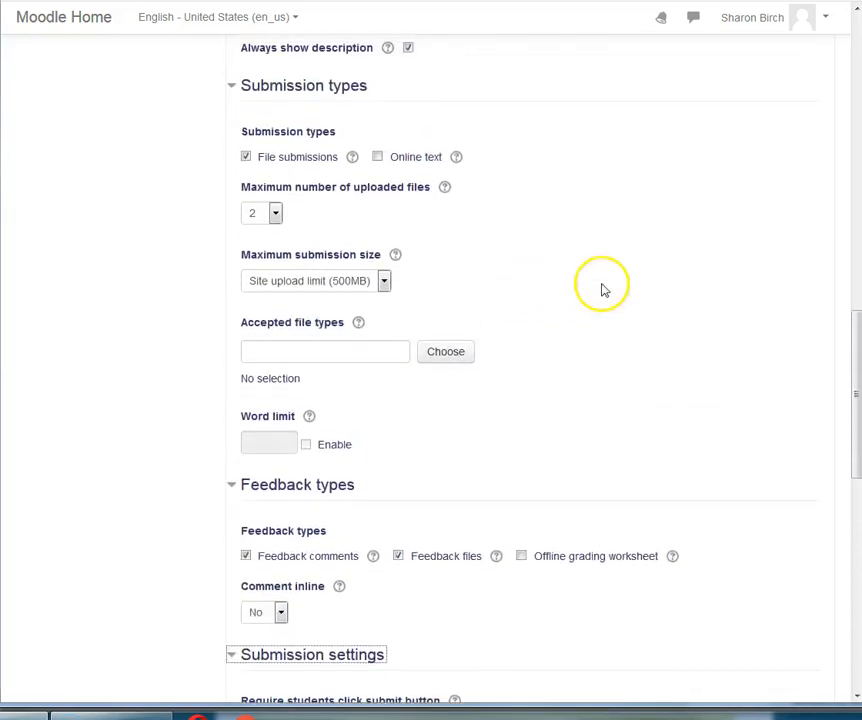
pyautogui.scroll(-5, 620, 420)
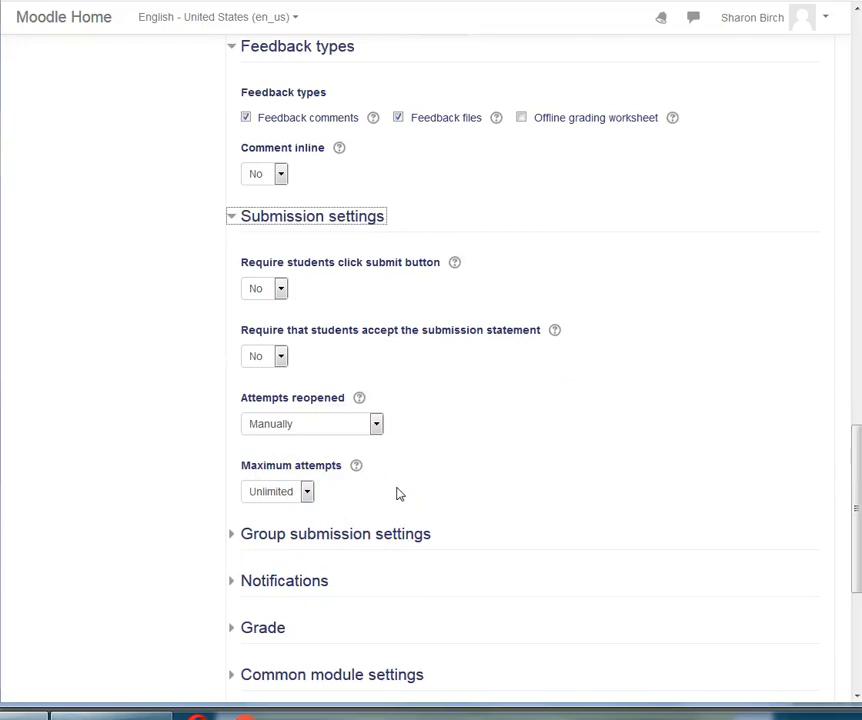
pyautogui.scroll(5, 464, 200)
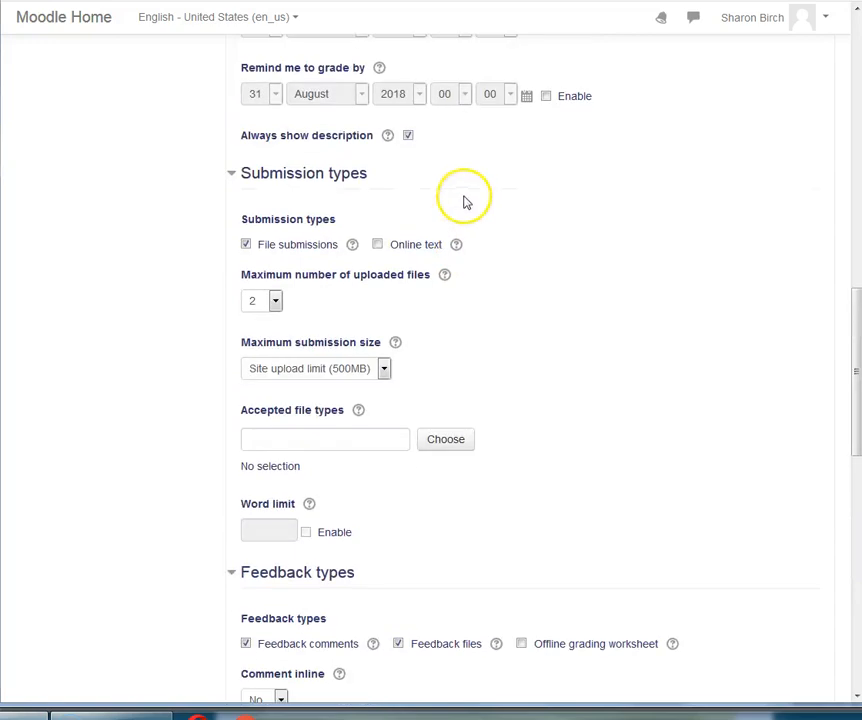
pyautogui.scroll(3, 285, 178)
pyautogui.scroll(-10, 125, 342)
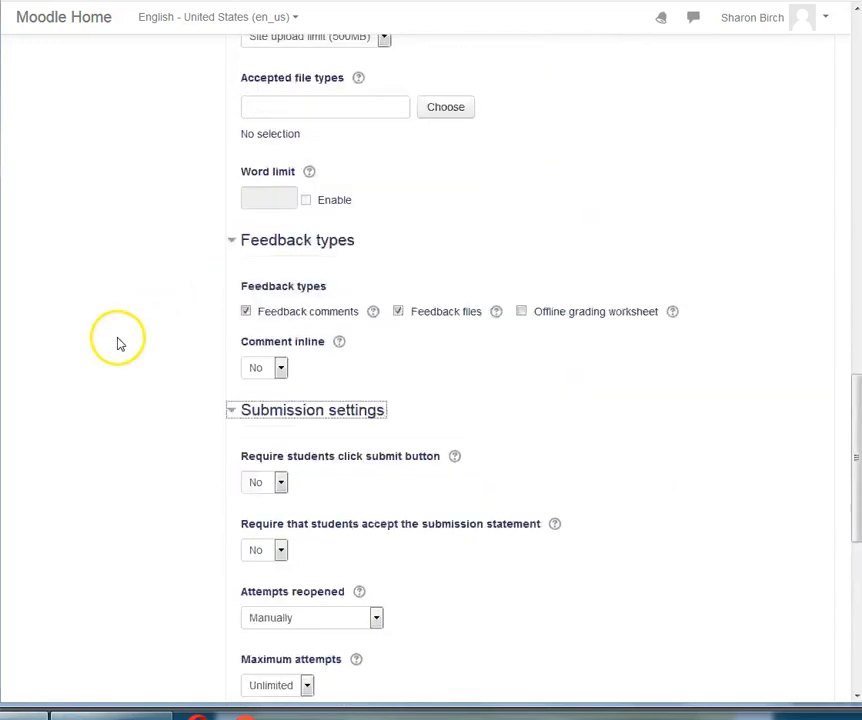
pyautogui.scroll(2, 240, 330)
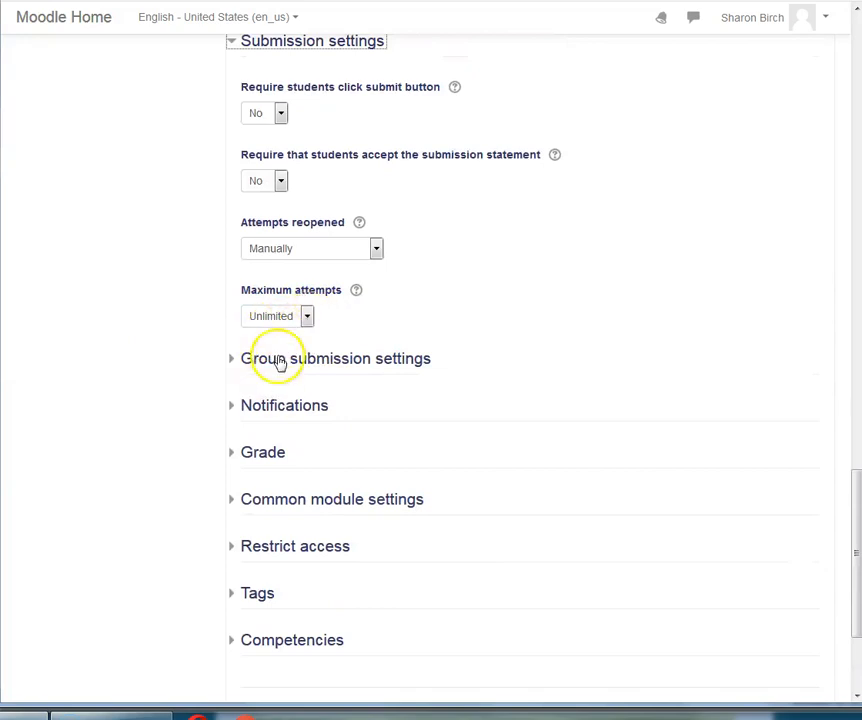
# Expand the notification settings to review the grader and student notification options, and collapse them again
pyautogui.click(234, 408)
pyautogui.scroll(-2, 655, 500)
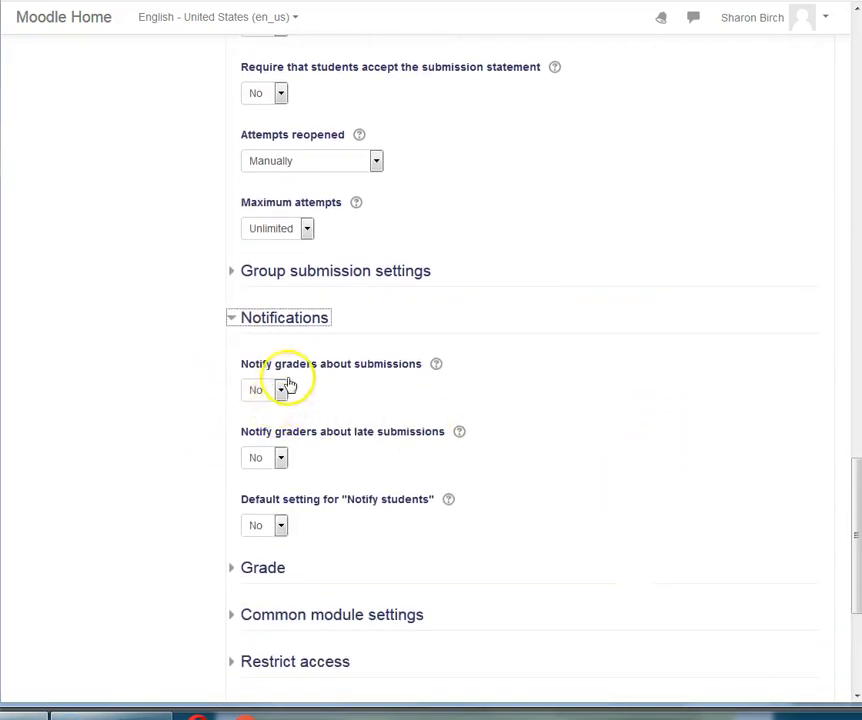
pyautogui.click(234, 318)
pyautogui.scroll(-2, 97, 430)
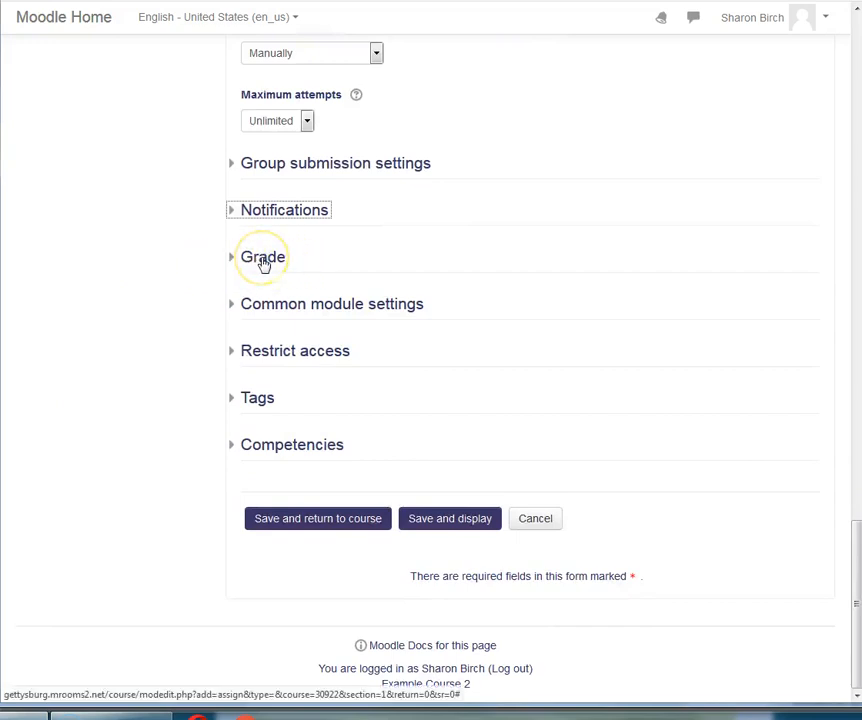
# Expand the assignment's grade settings and set the grade category to Homework
pyautogui.click(232, 261)
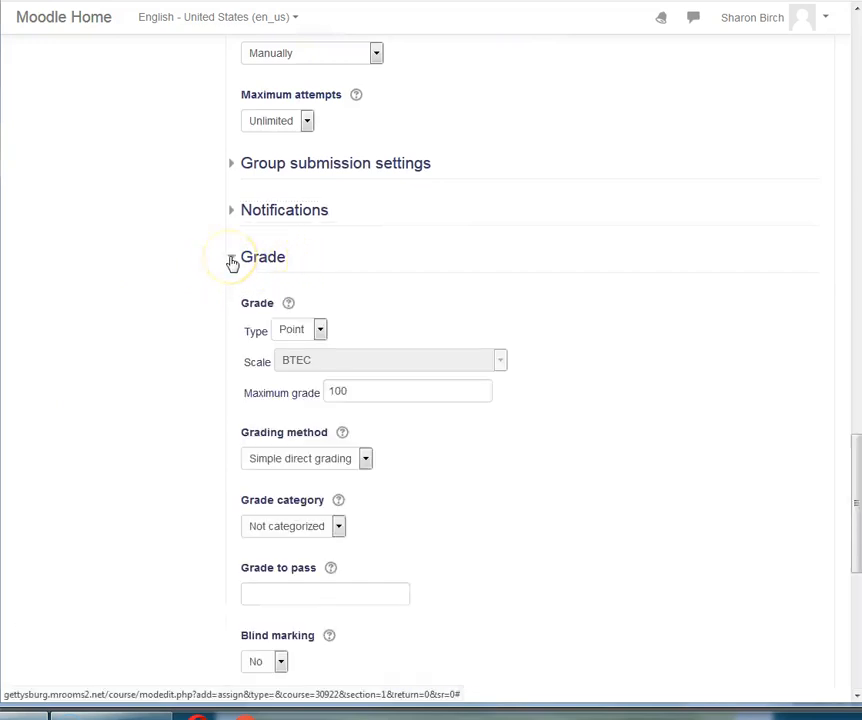
pyautogui.scroll(-1, 173, 396)
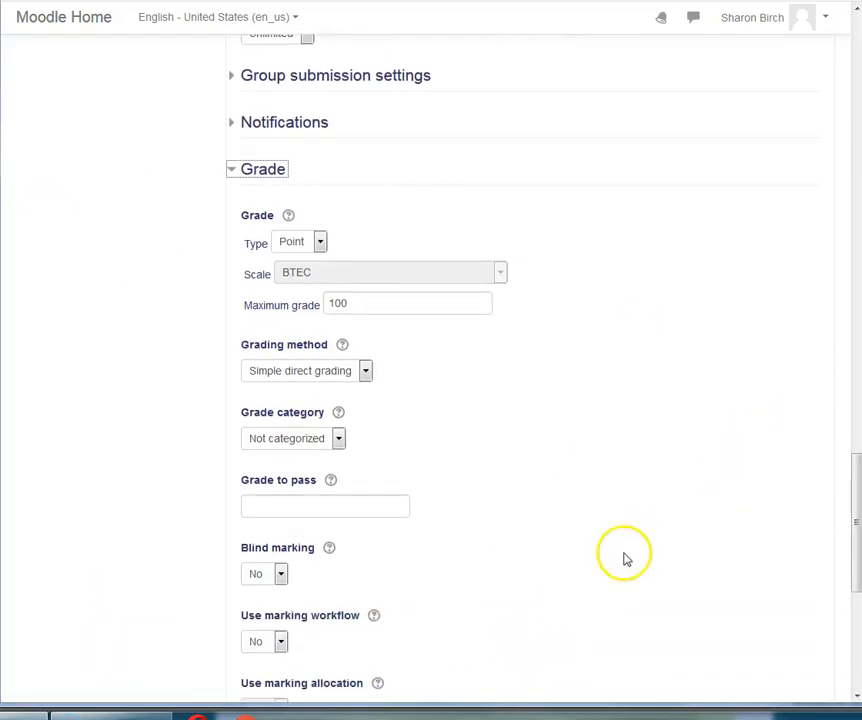
pyautogui.scroll(-1, 624, 558)
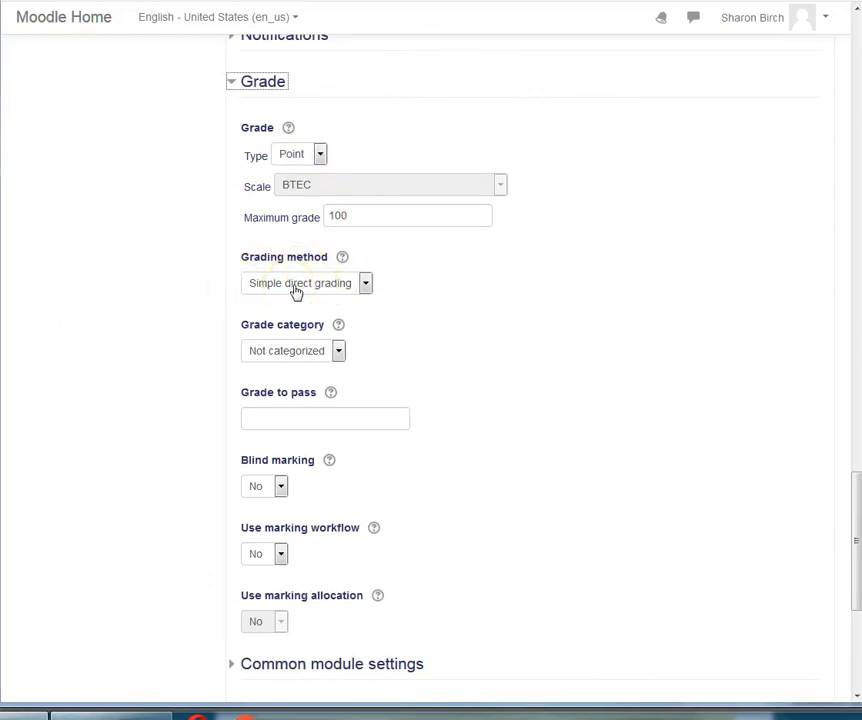
pyautogui.scroll(-1, 529, 337)
pyautogui.scroll(1, 406, 275)
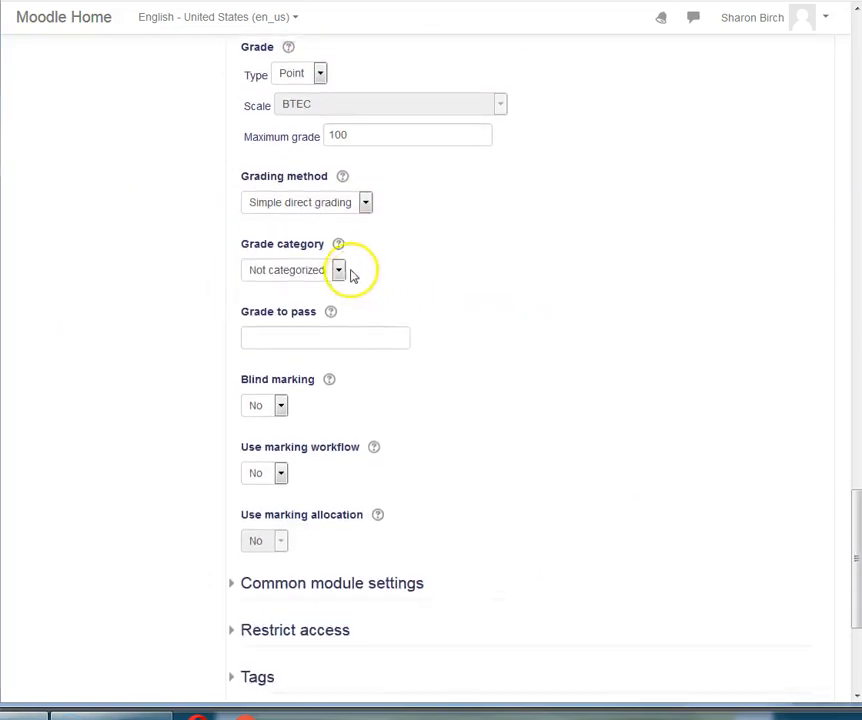
pyautogui.click(339, 354)
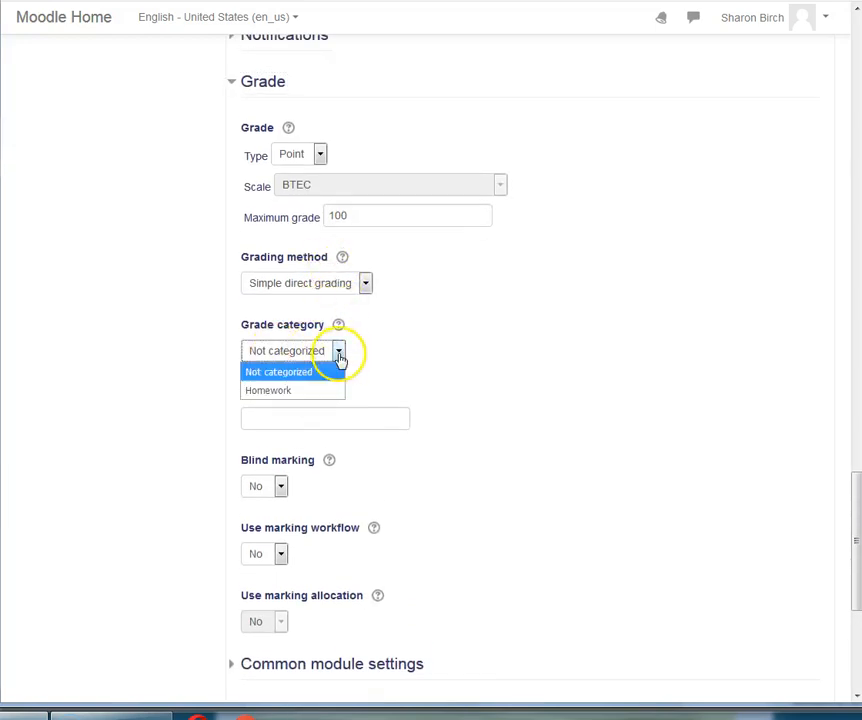
pyautogui.click(284, 398)
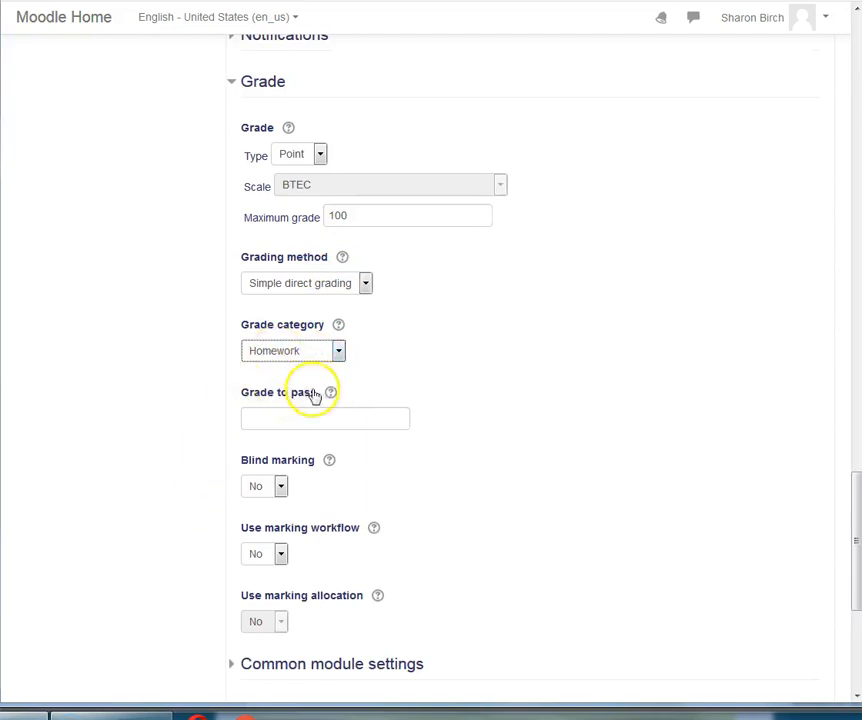
# Expand the access restriction settings, review the rest of the assignment form, and save the assignment, returning to the course
pyautogui.scroll(-1, 195, 462)
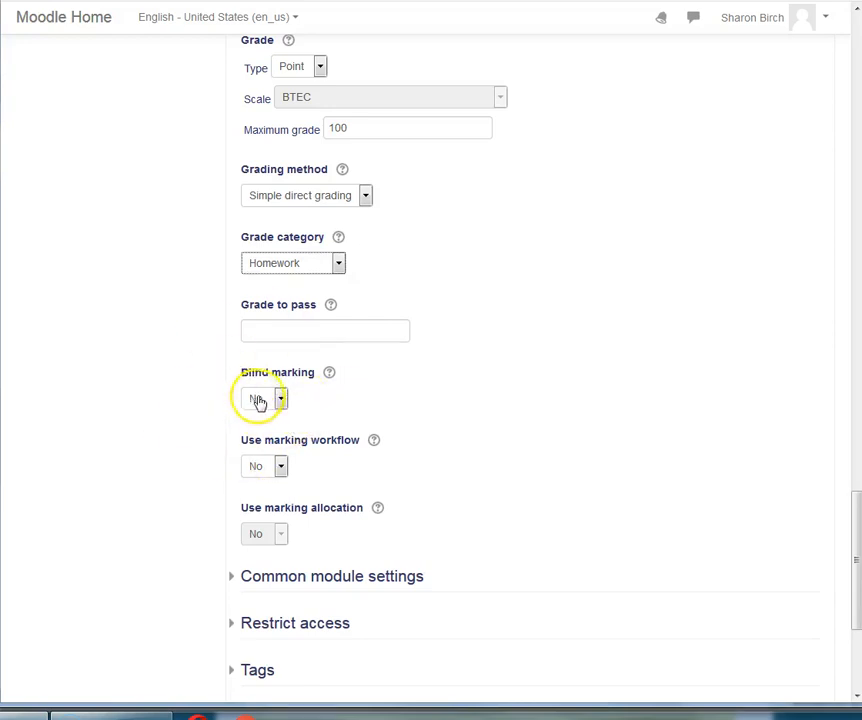
pyautogui.scroll(-3, 320, 360)
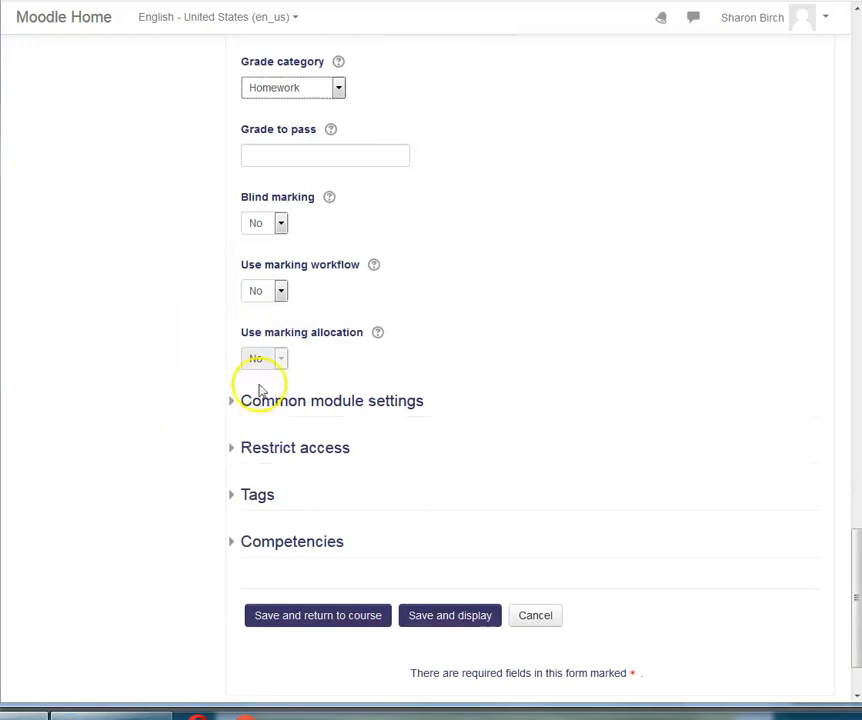
pyautogui.click(230, 452)
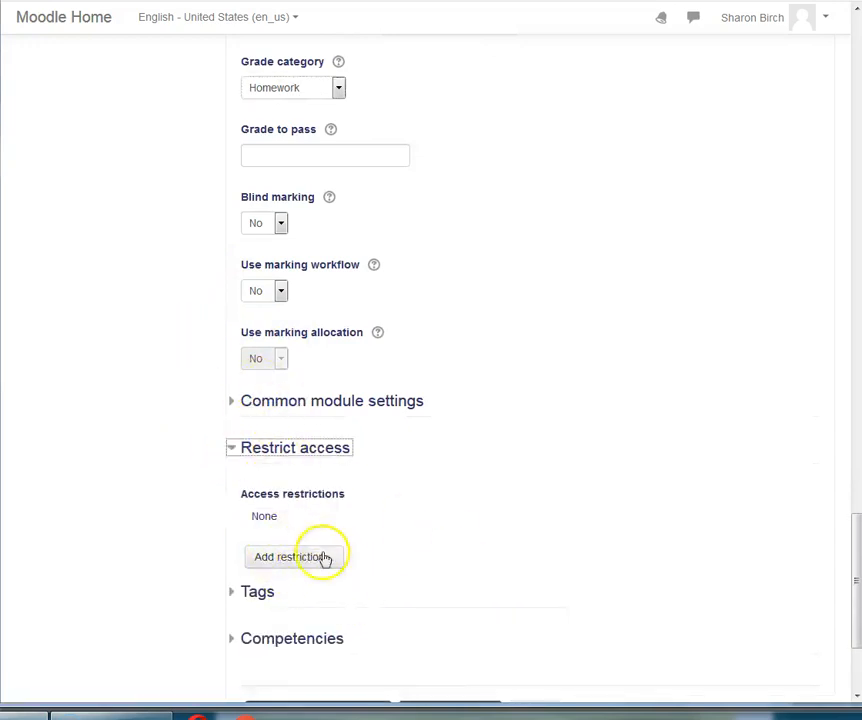
pyautogui.scroll(15, 470, 530)
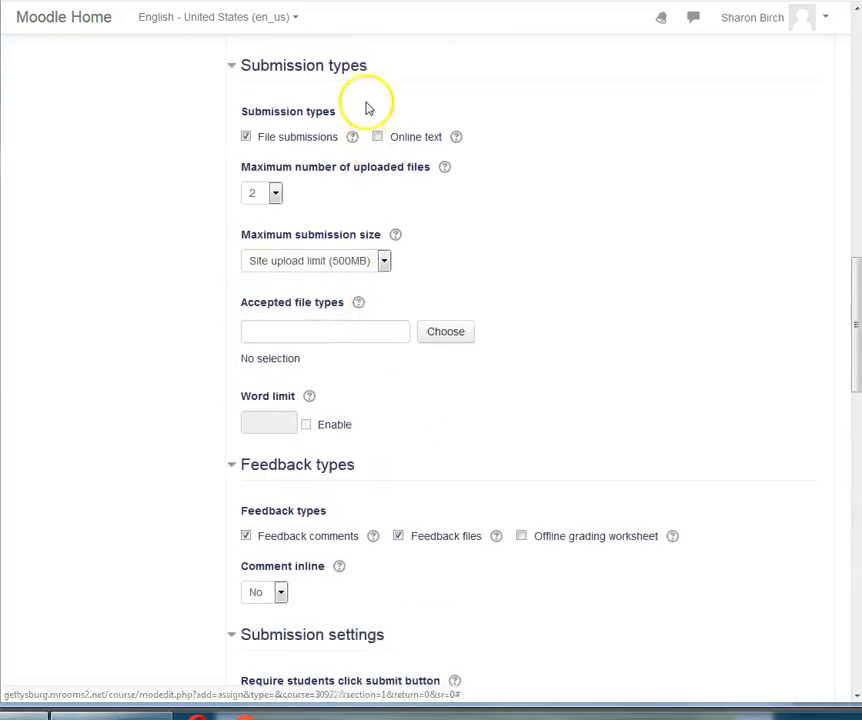
pyautogui.scroll(5, 371, 292)
pyautogui.scroll(-8, 419, 433)
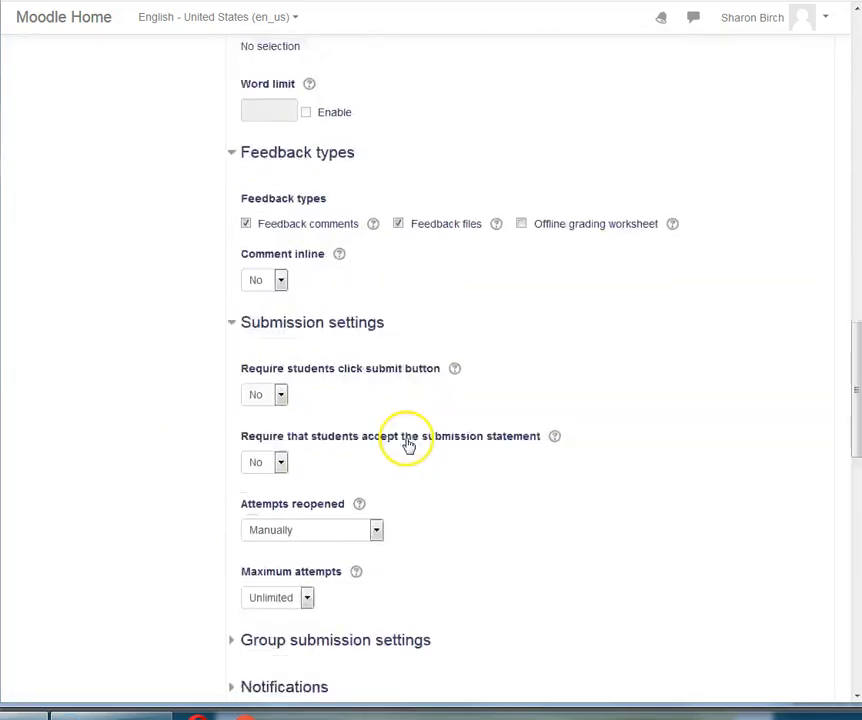
pyautogui.scroll(-10, 407, 445)
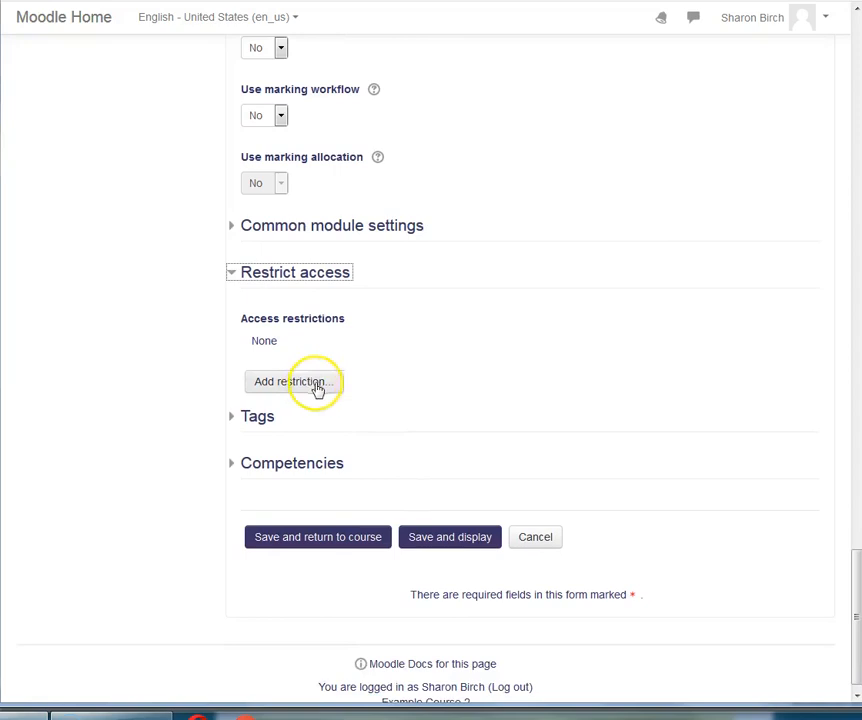
pyautogui.click(343, 545)
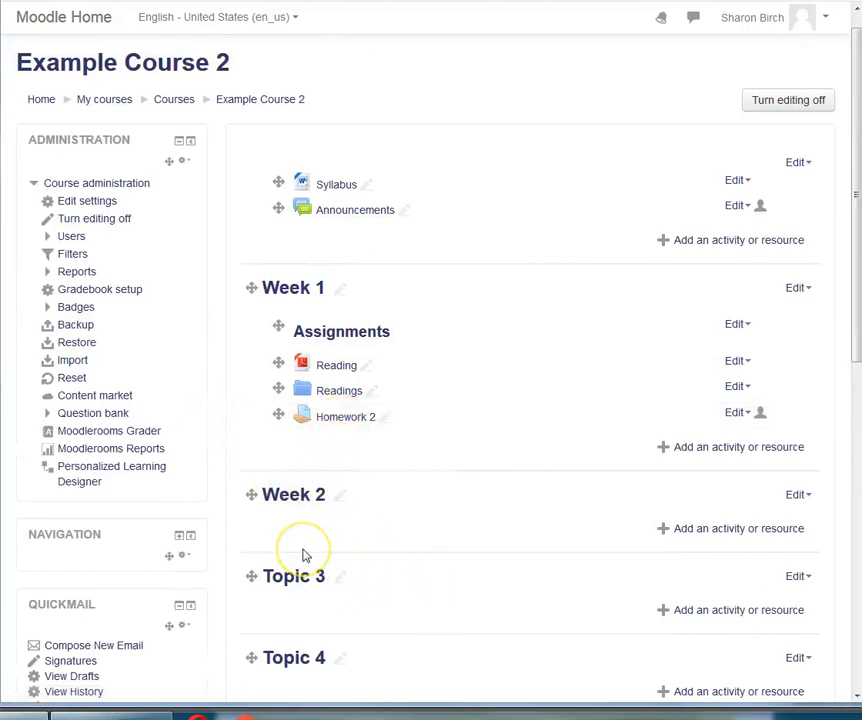
# Show the editing actions available for the Homework 2 assignment in Week 1, and close them without choosing one
pyautogui.click(335, 425)
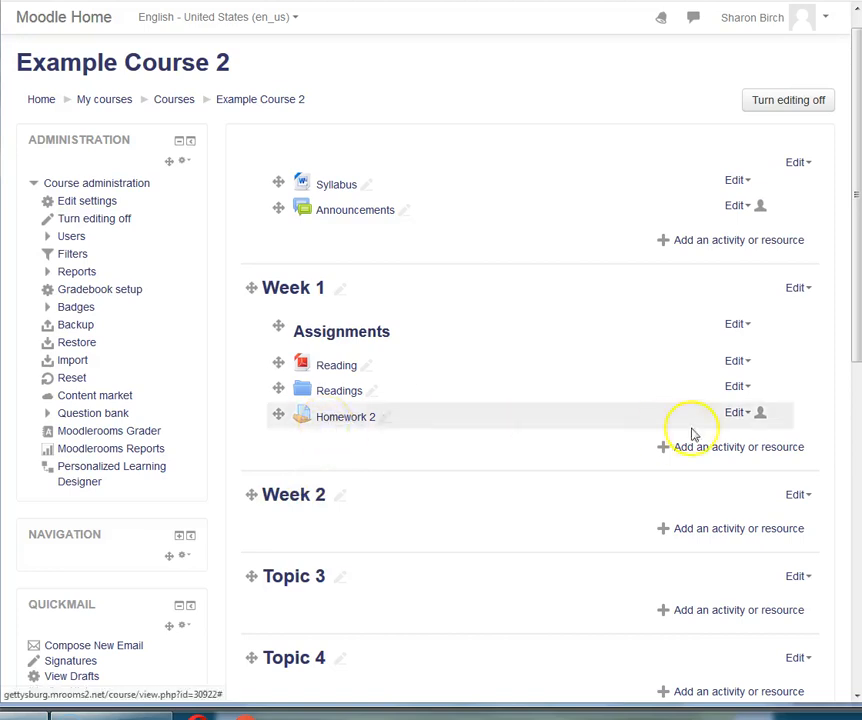
pyautogui.click(740, 413)
pyautogui.click(744, 414)
pyautogui.click(744, 414)
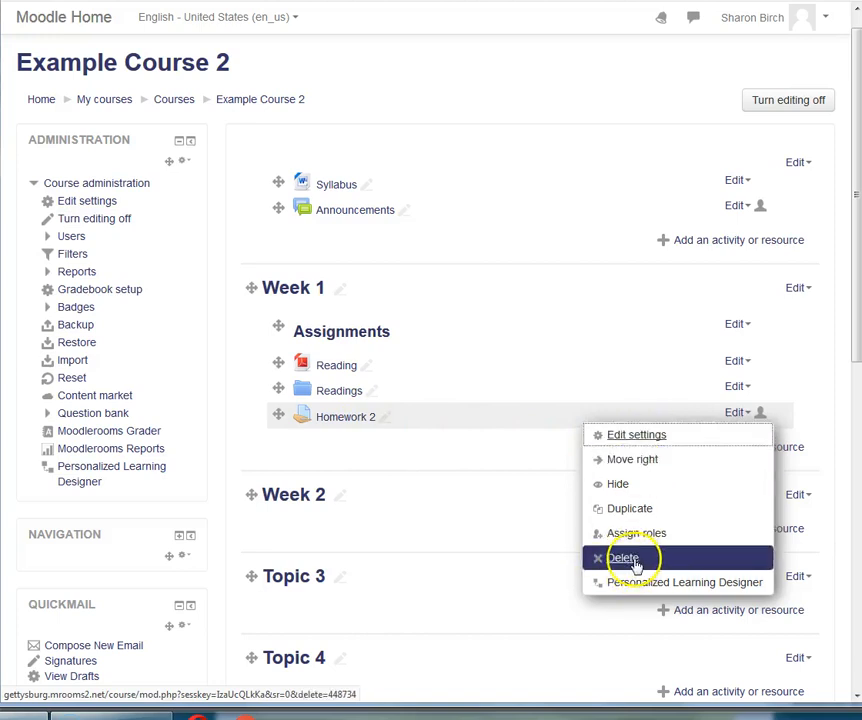
pyautogui.click(353, 422)
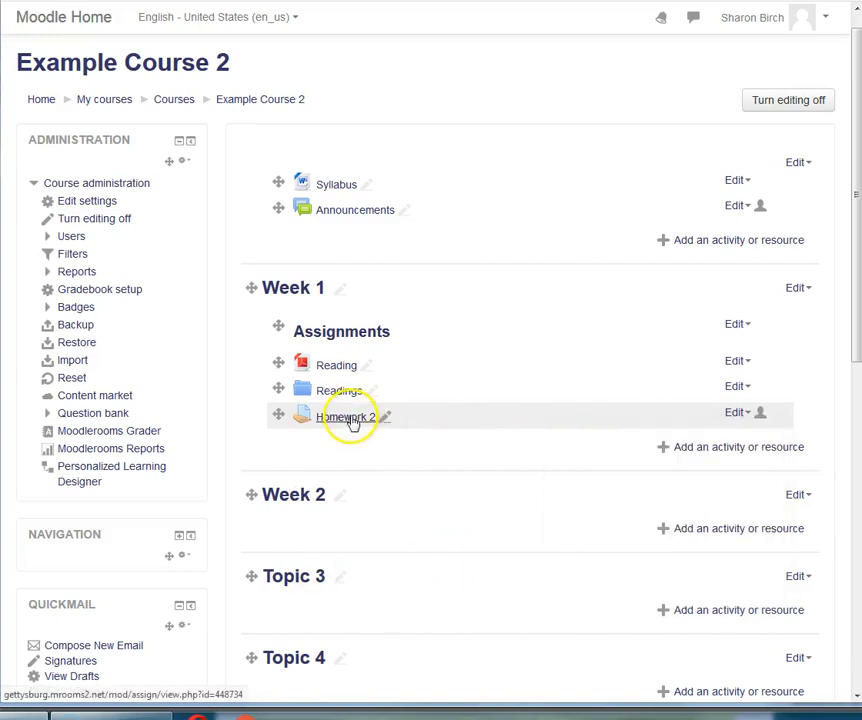
# Open the Homework 2 assignment to review its grading summary and administration options, and return to the Example Course 2 page
pyautogui.click(353, 420)
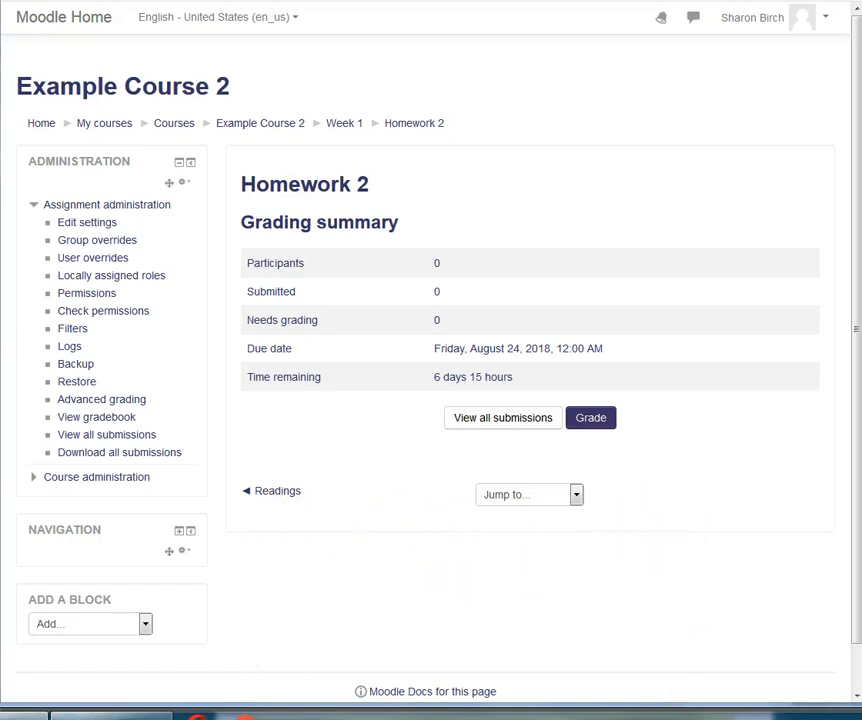
pyautogui.click(590, 428)
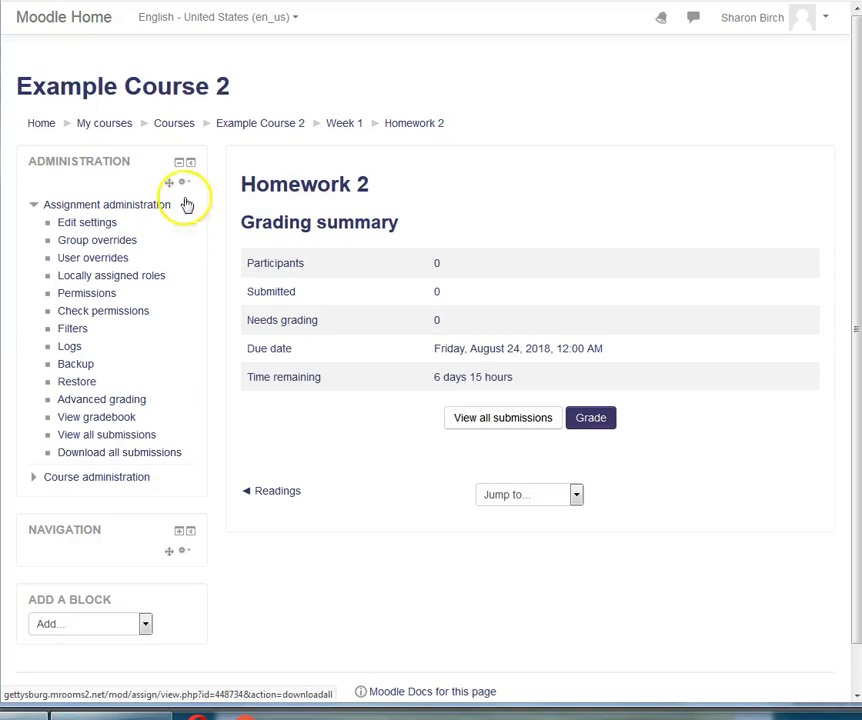
pyautogui.click(249, 124)
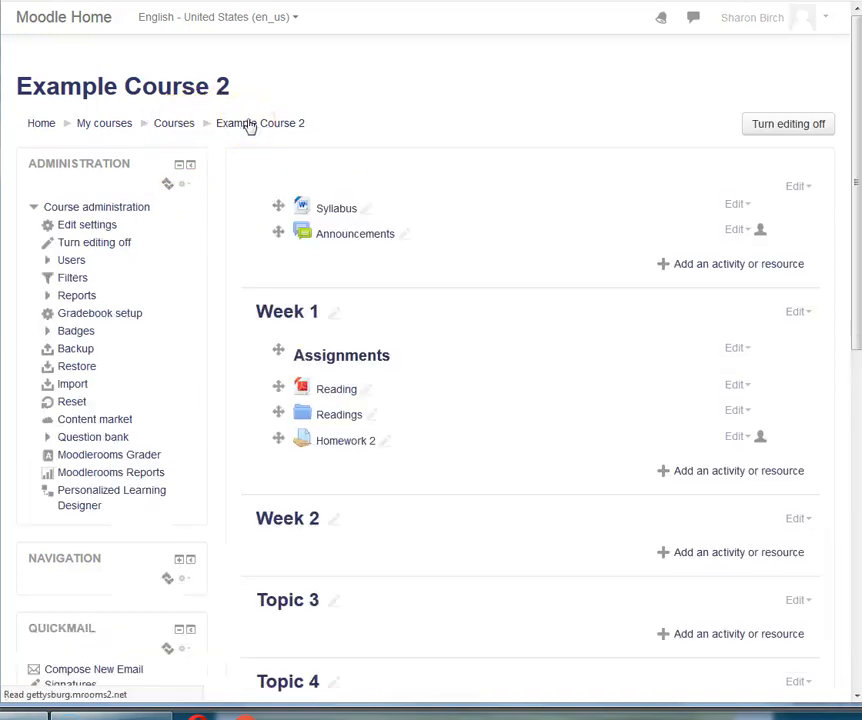
# Open the course's gradebook setup and examine where Homework 2 is placed among the grade categories
pyautogui.click(100, 318)
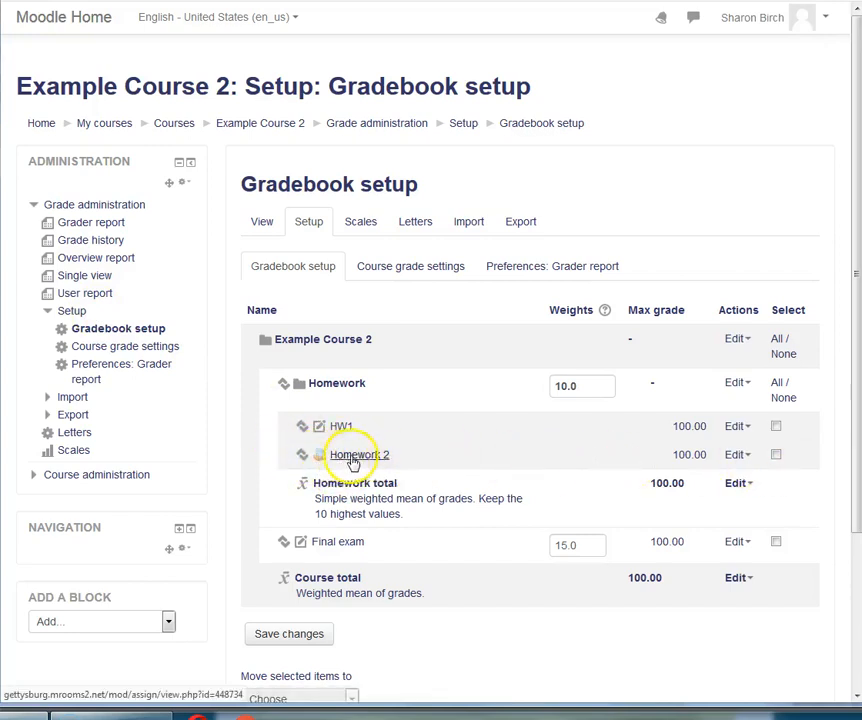
pyautogui.scroll(-4, 480, 586)
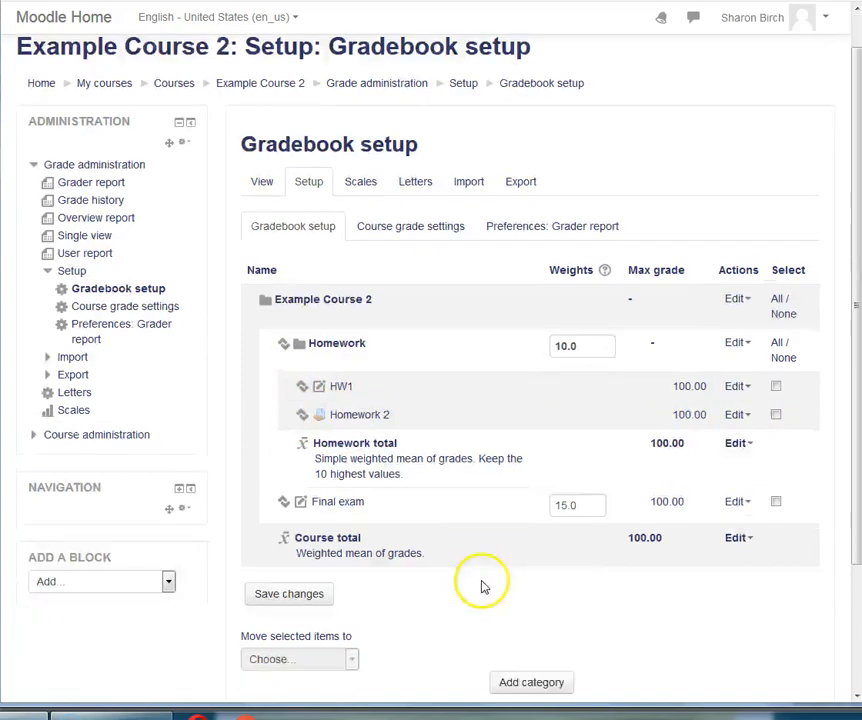
pyautogui.scroll(1, 385, 307)
pyautogui.scroll(3, 385, 307)
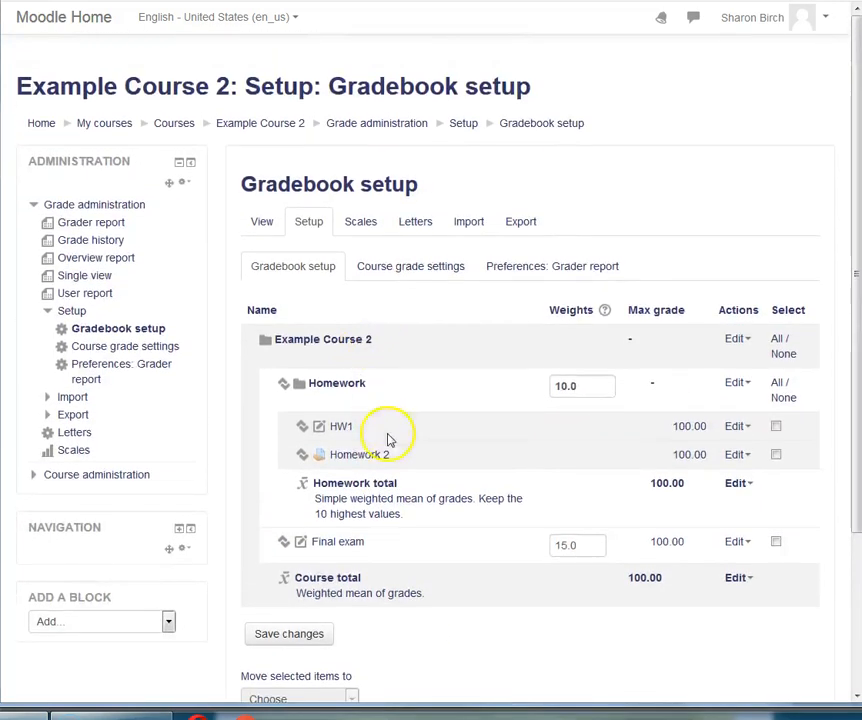